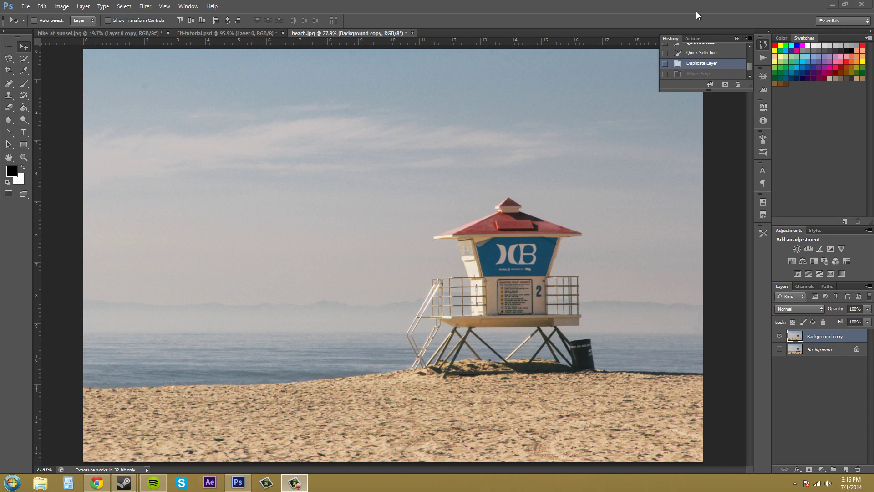
- Bring Photoshop to the front and show the Select menu, keeping the lifeguard tower selected
{"action": "left_click", "coordinate": [683, 10]}
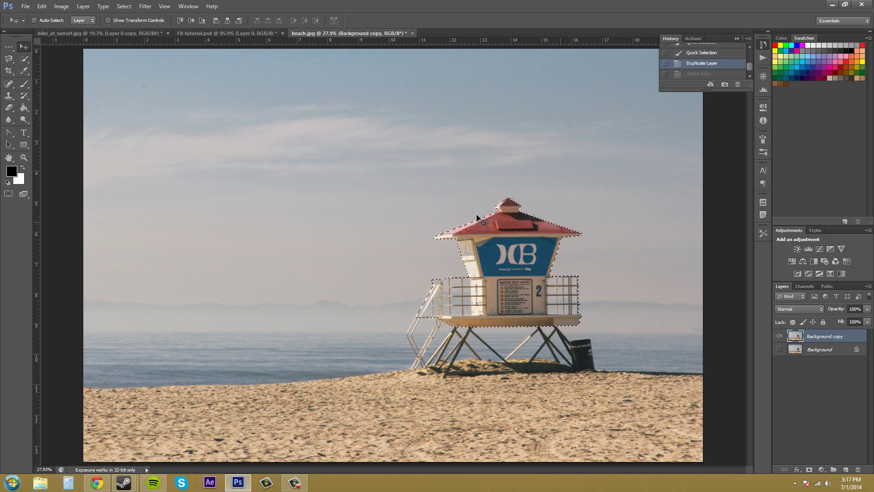
{"action": "left_click", "coordinate": [124, 6]}
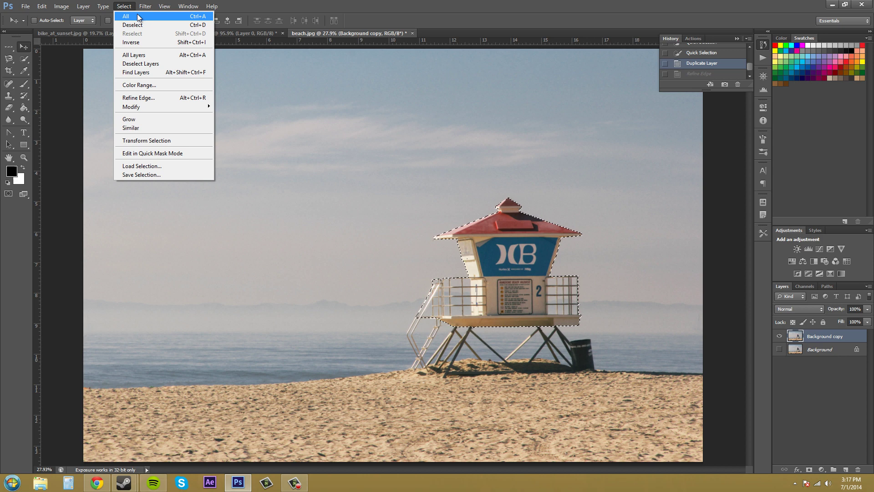
{"action": "left_click", "coordinate": [172, 17]}
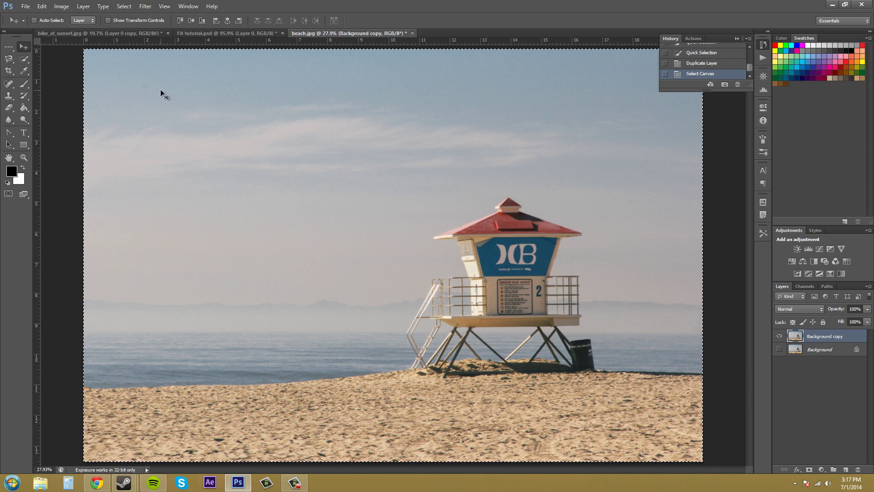
{"action": "left_click", "coordinate": [46, 6]}
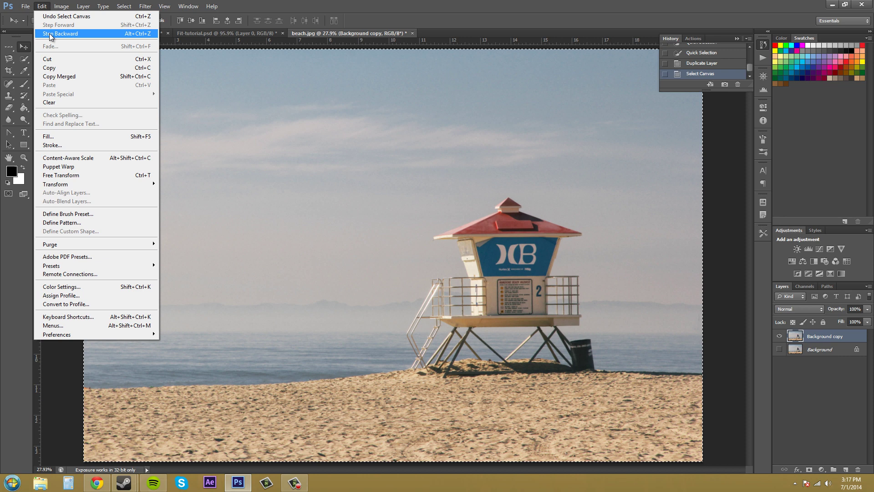
{"action": "left_click", "coordinate": [55, 34]}
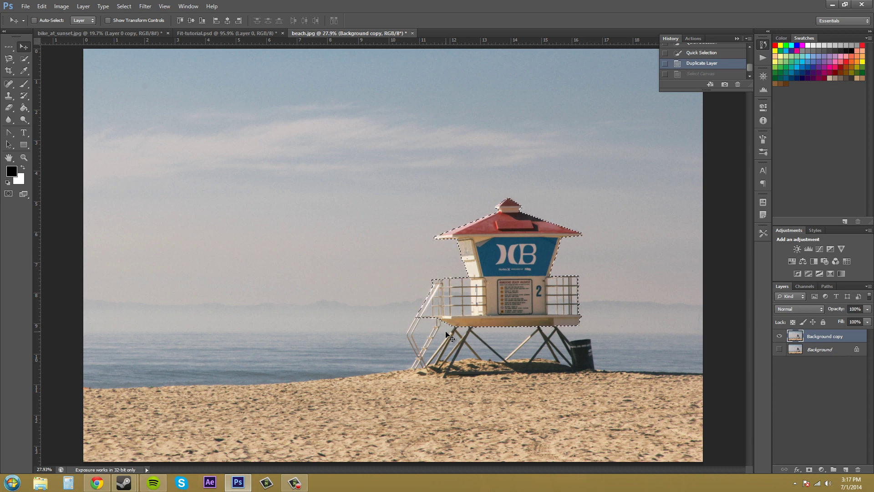
{"action": "left_click", "coordinate": [129, 6]}
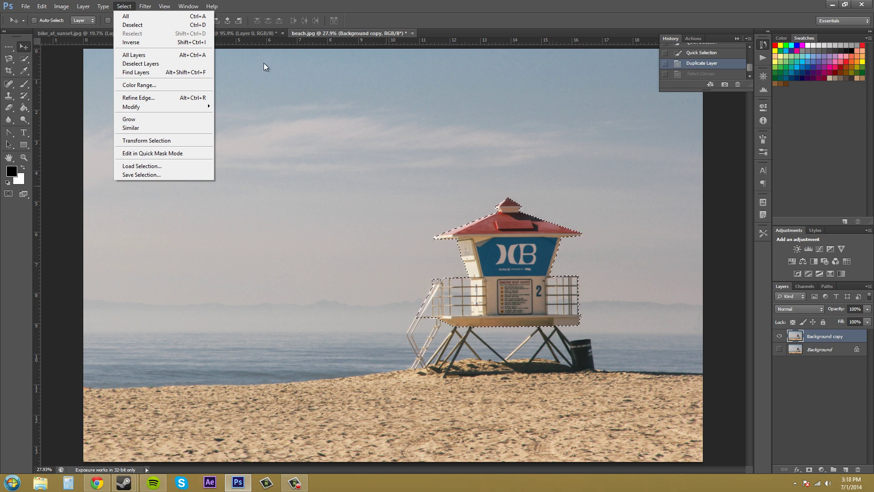
{"action": "left_click", "coordinate": [157, 26]}
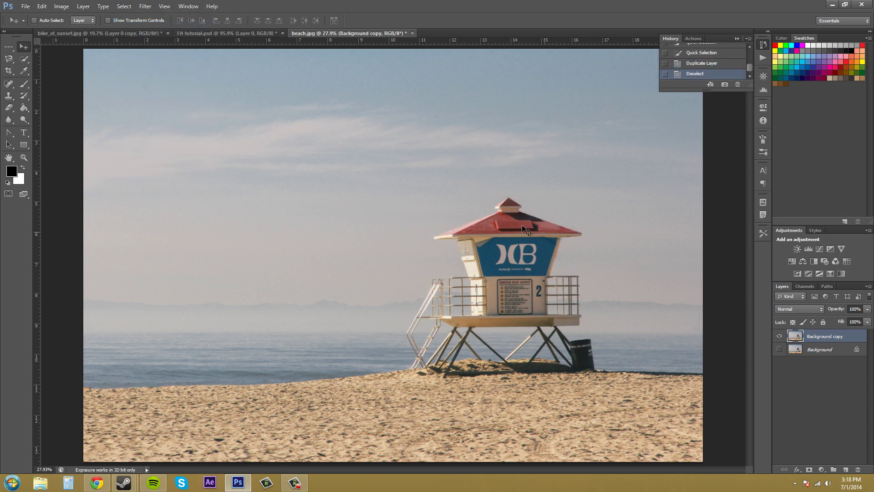
{"action": "left_click", "coordinate": [126, 7]}
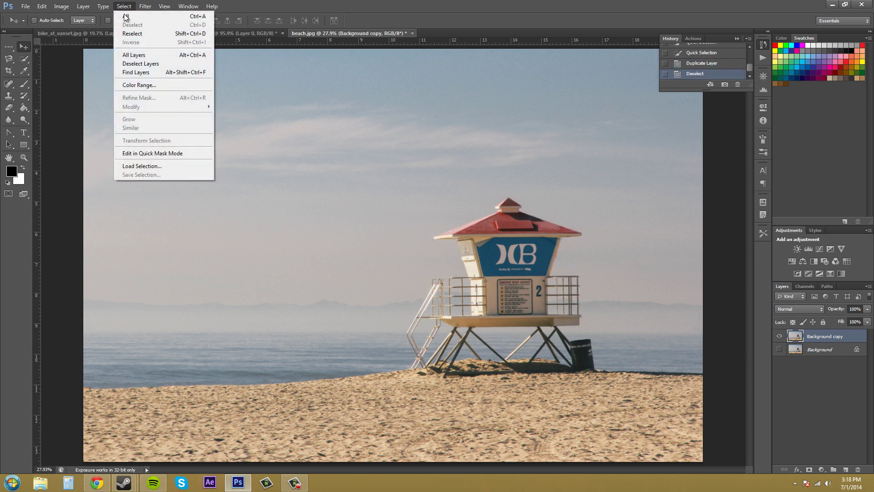
{"action": "left_click", "coordinate": [142, 34]}
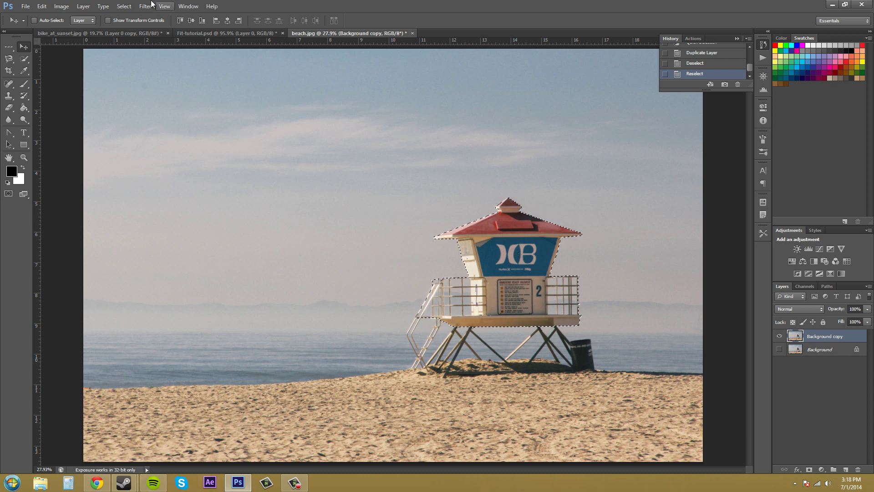
{"action": "left_click", "coordinate": [124, 7]}
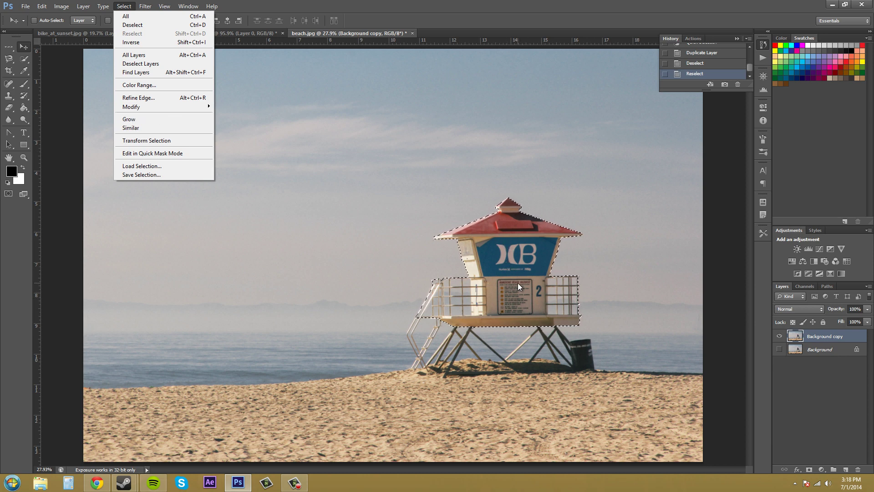
{"action": "left_click", "coordinate": [135, 42]}
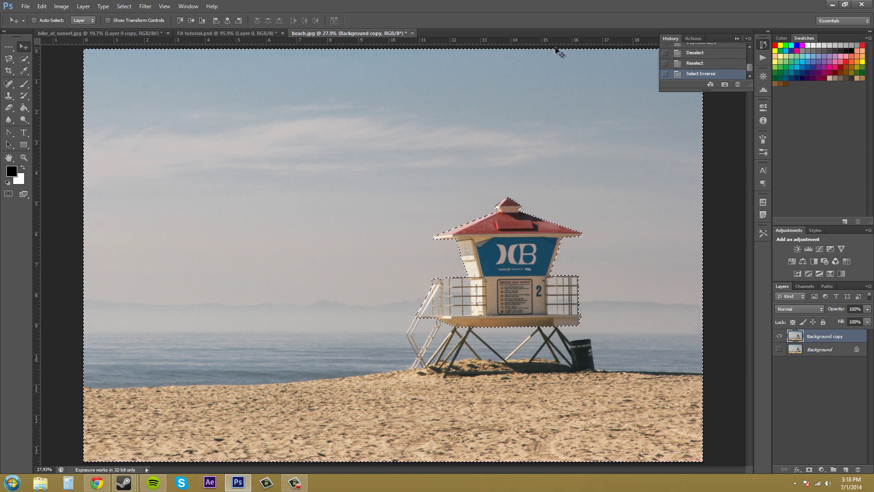
{"action": "key", "text": "Delete"}
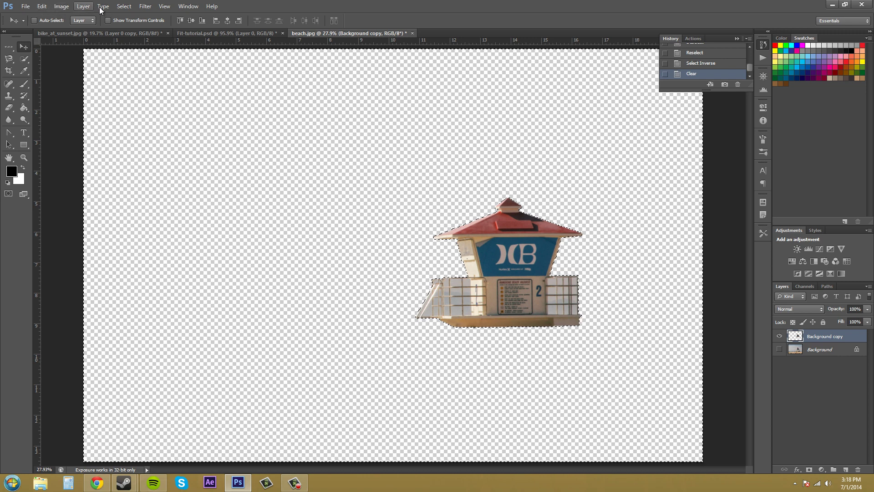
{"action": "left_click", "coordinate": [57, 8]}
{"action": "mouse_move", "coordinate": [43, 7]}
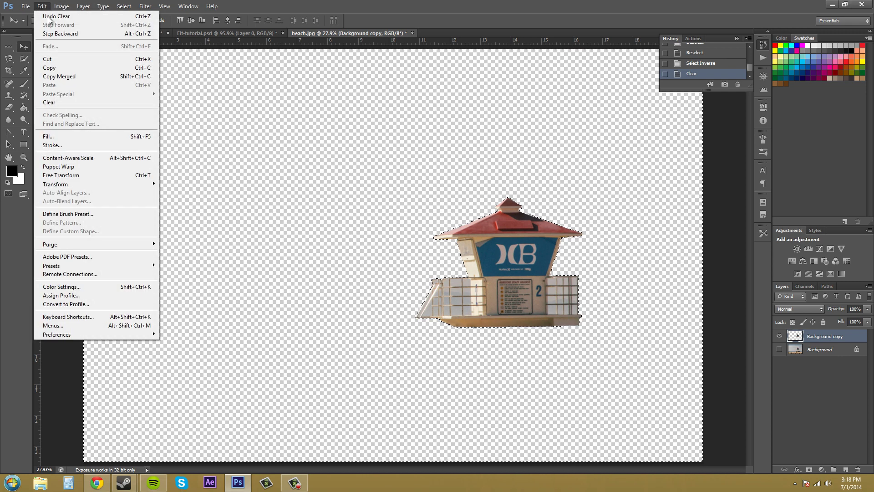
{"action": "left_click", "coordinate": [54, 34]}
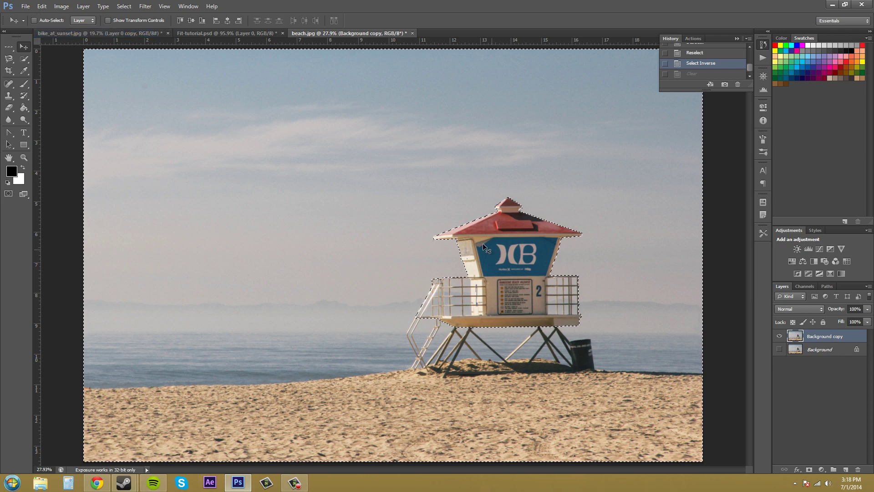
{"action": "left_click", "coordinate": [40, 6]}
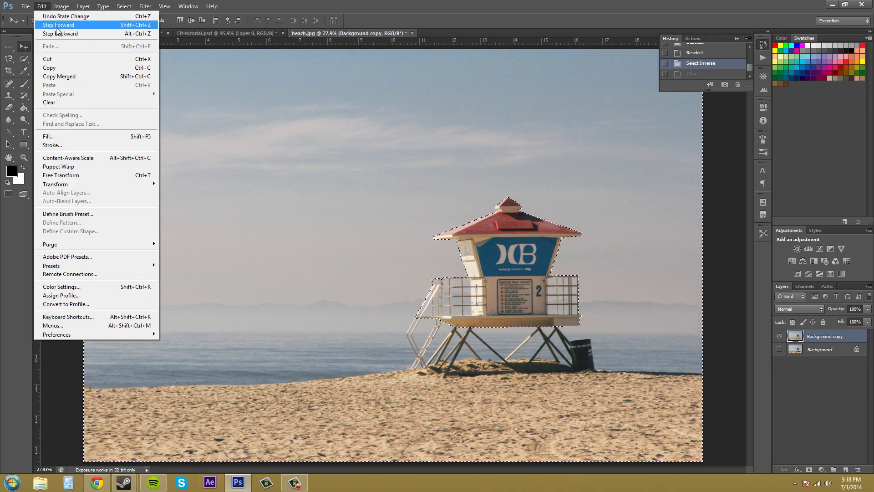
{"action": "left_click", "coordinate": [57, 31]}
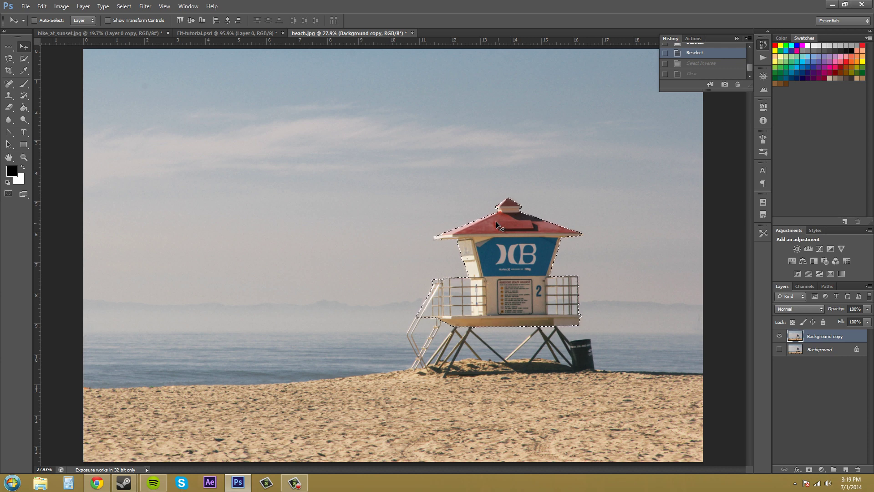
- Choose Select > All Layers so both layers in beach.jpg are selected
{"action": "left_click", "coordinate": [124, 8]}
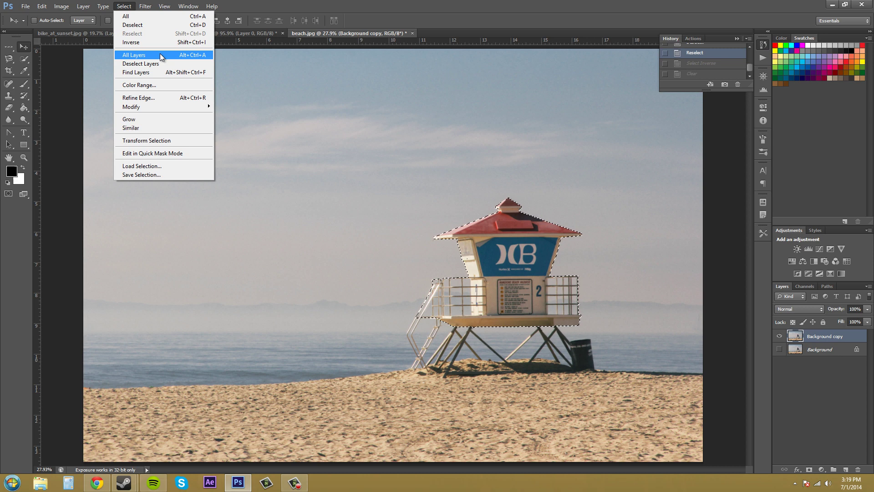
{"action": "left_click", "coordinate": [160, 54]}
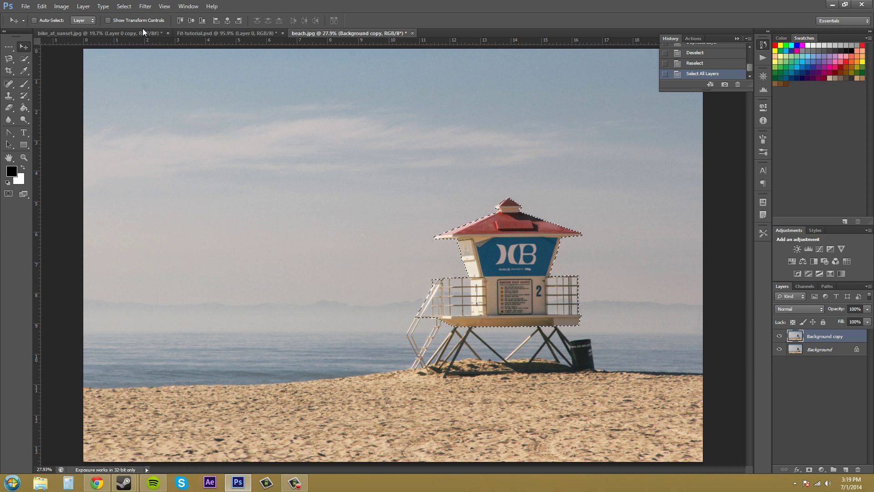
- Convert the Background into Layer 0, then select both layers with Select > All Layers
{"action": "double_click", "coordinate": [838, 351]}
{"action": "left_click", "coordinate": [519, 233]}
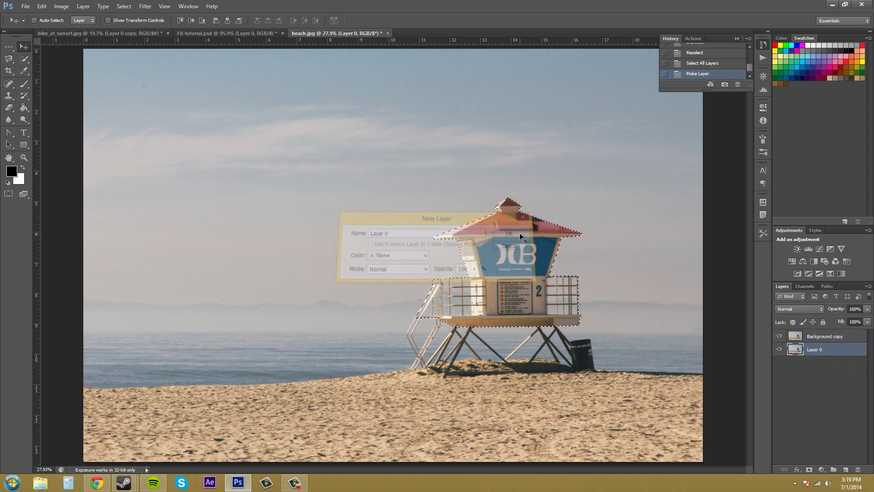
{"action": "left_click", "coordinate": [123, 6]}
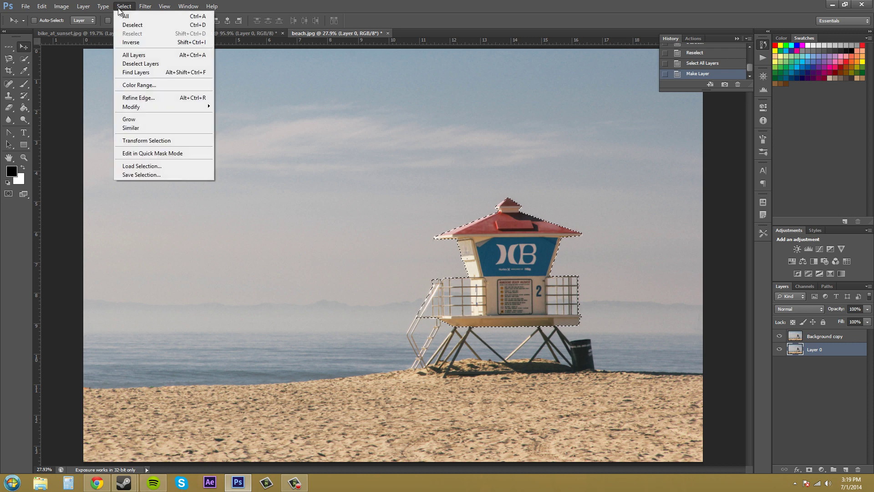
{"action": "left_click", "coordinate": [135, 56]}
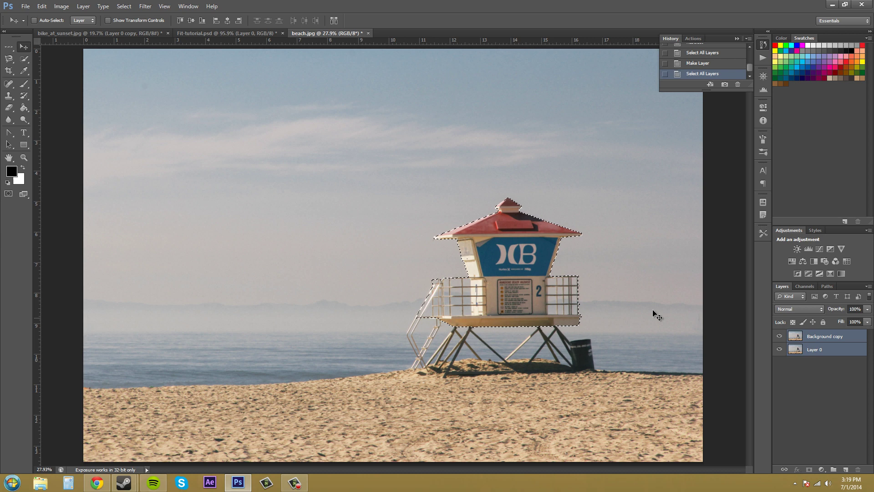
- Select only Layer 0, then reselect both layers through Select > All Layers
{"action": "left_click", "coordinate": [828, 348]}
{"action": "left_click", "coordinate": [825, 336]}
{"action": "left_click", "coordinate": [826, 349]}
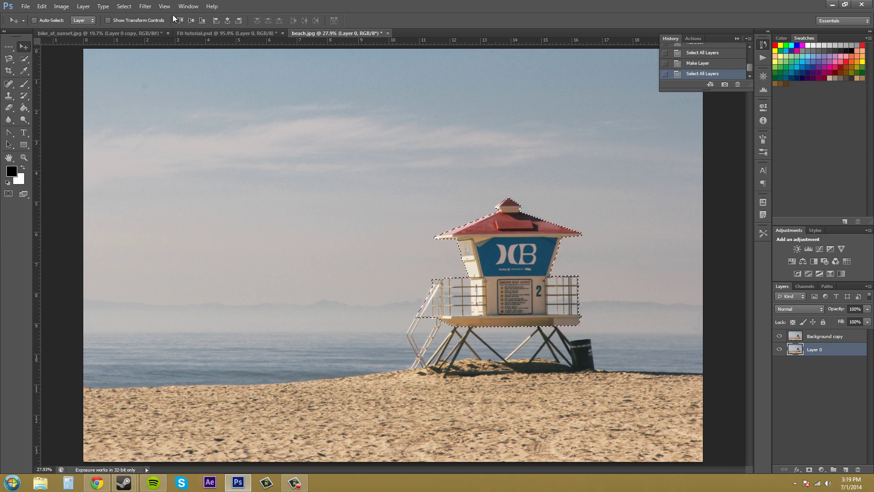
{"action": "left_click", "coordinate": [122, 9]}
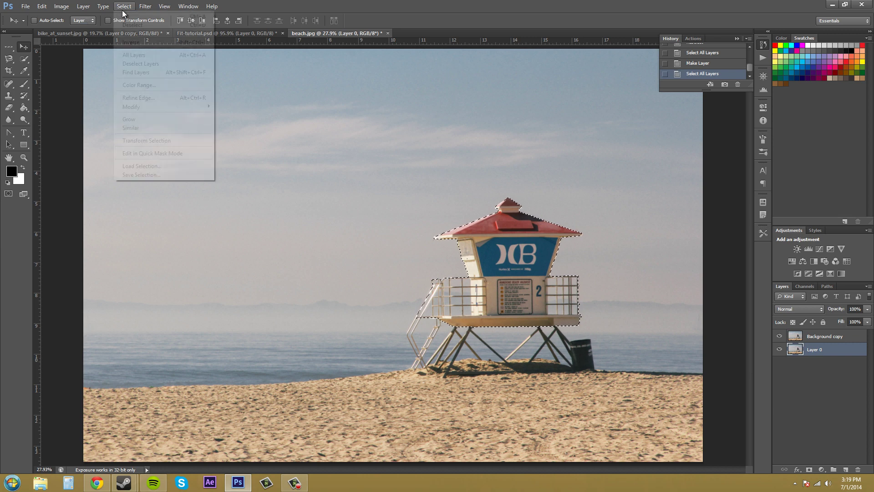
{"action": "left_click", "coordinate": [134, 55]}
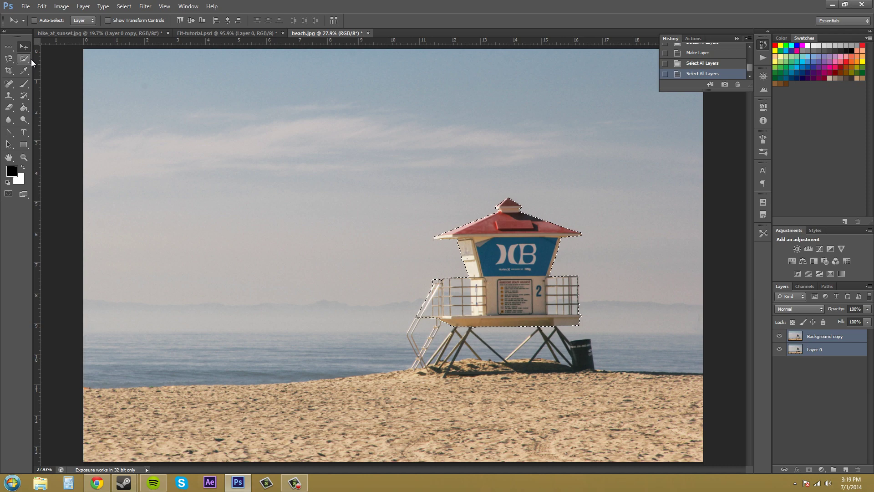
- Drag both layers across the canvas with the Move tool, then undo the move
{"action": "key", "text": "v"}
{"action": "left_click", "coordinate": [504, 259]}
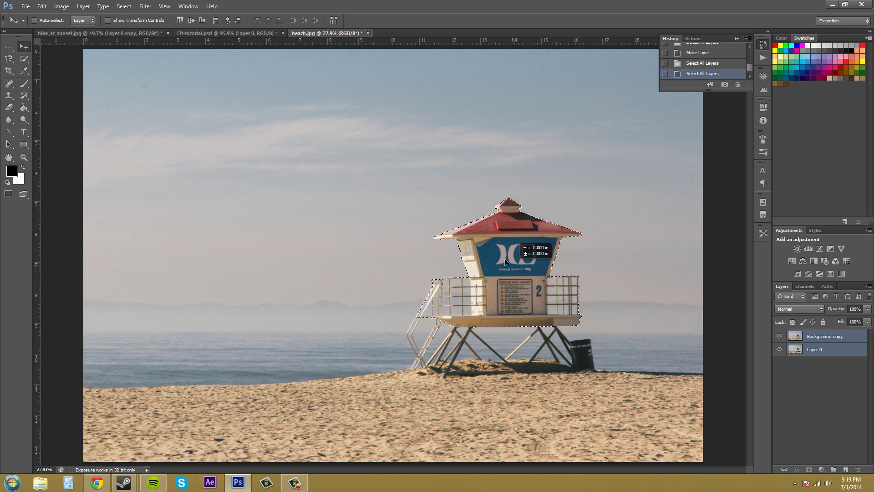
{"action": "left_click_drag", "start_coordinate": [504, 259], "coordinate": [532, 272]}
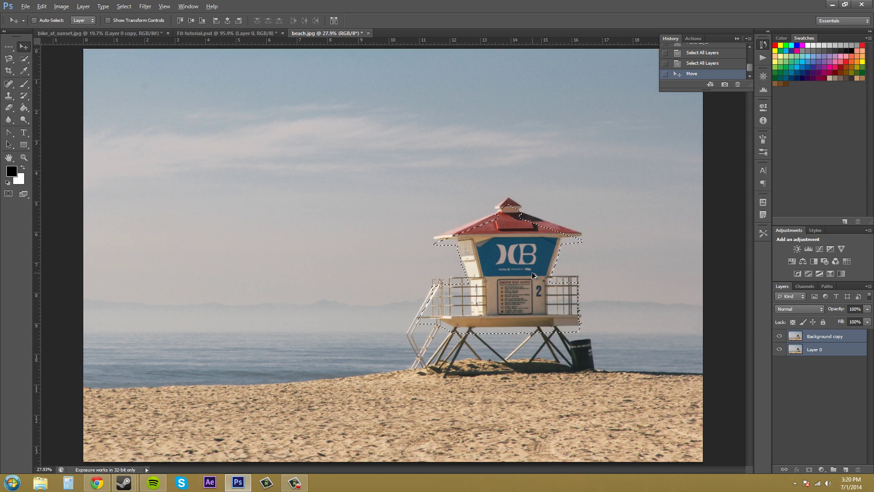
{"action": "key", "text": "ctrl+z"}
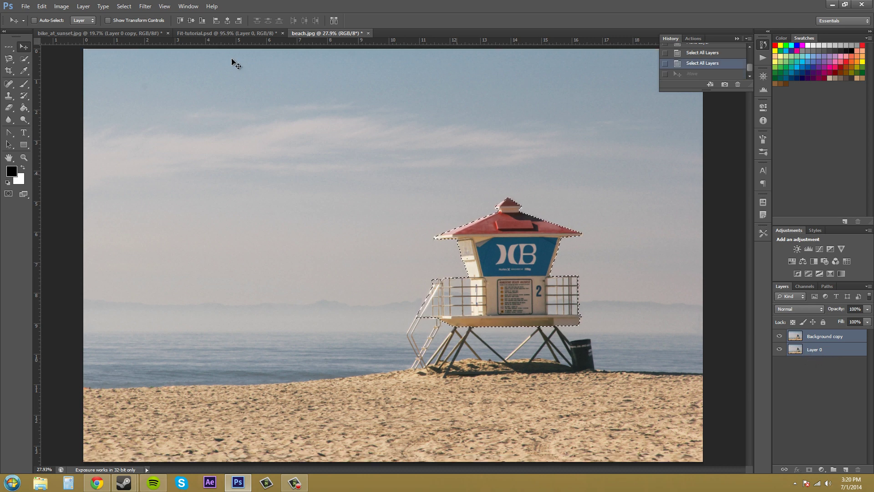
- Deselect all layers, then use Find Layers to search by name, typing 'lay' and clearing it
{"action": "left_click", "coordinate": [125, 7]}
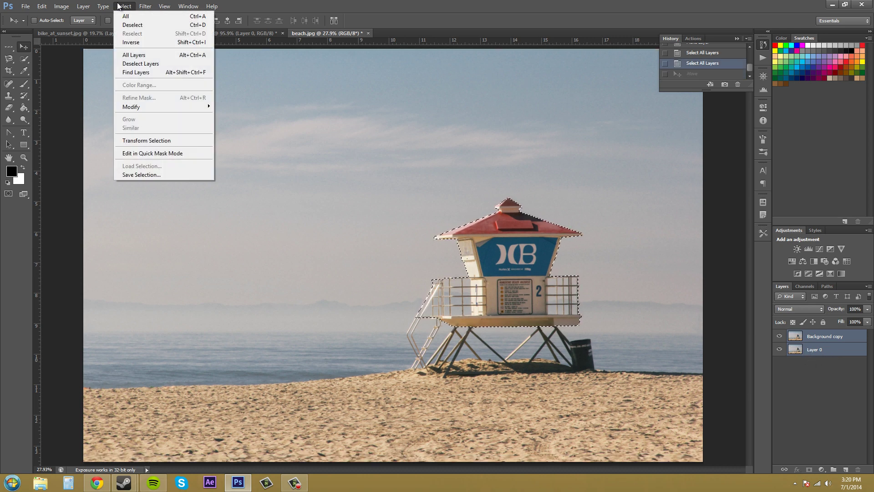
{"action": "left_click", "coordinate": [135, 63]}
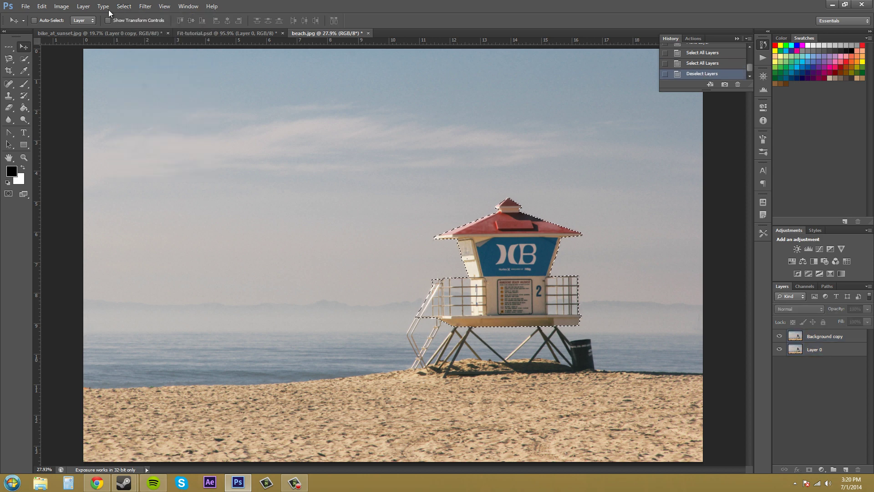
{"action": "left_click", "coordinate": [104, 7]}
{"action": "left_click", "coordinate": [120, 7]}
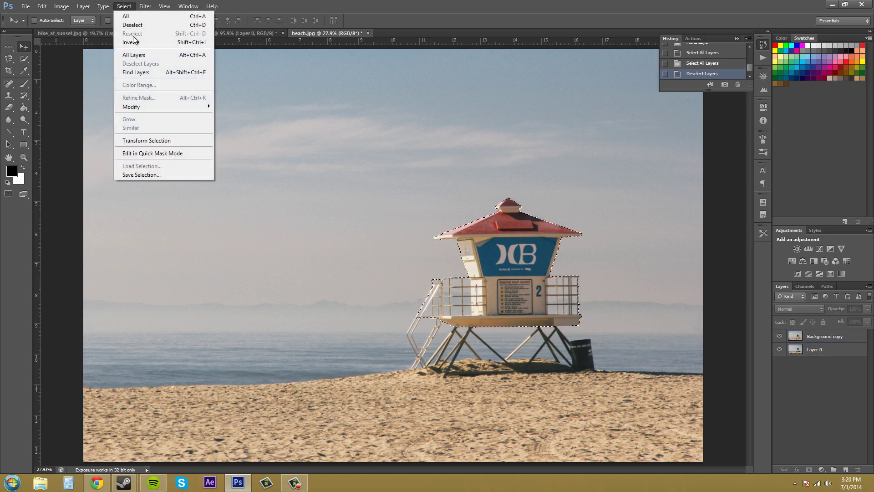
{"action": "left_click", "coordinate": [147, 72]}
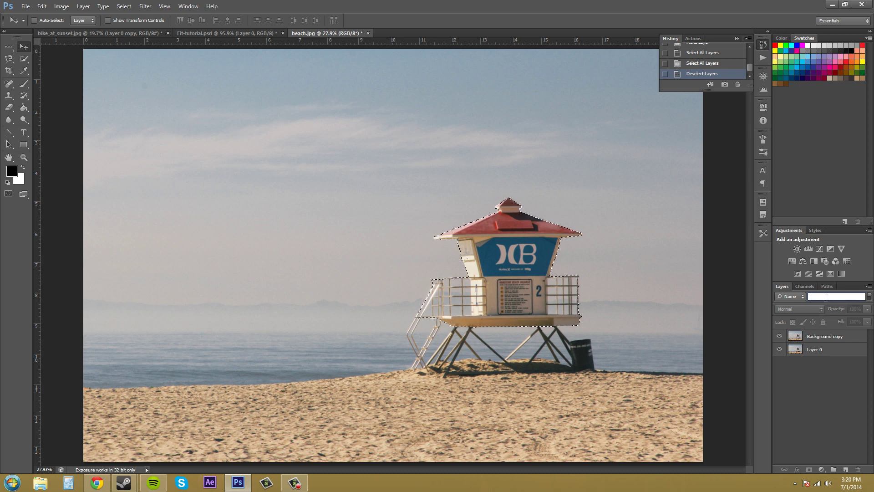
{"action": "type", "text": "laye"}
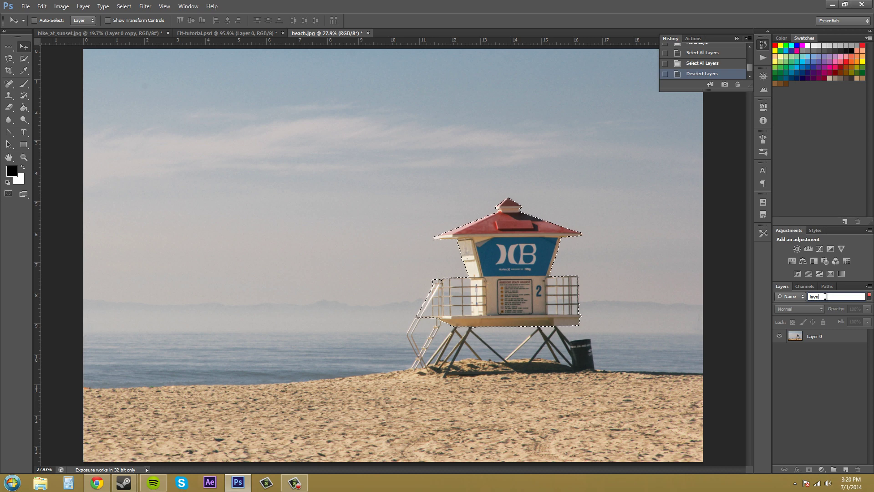
{"action": "key", "text": "BackSpace"}
{"action": "key", "text": "BackSpace"}
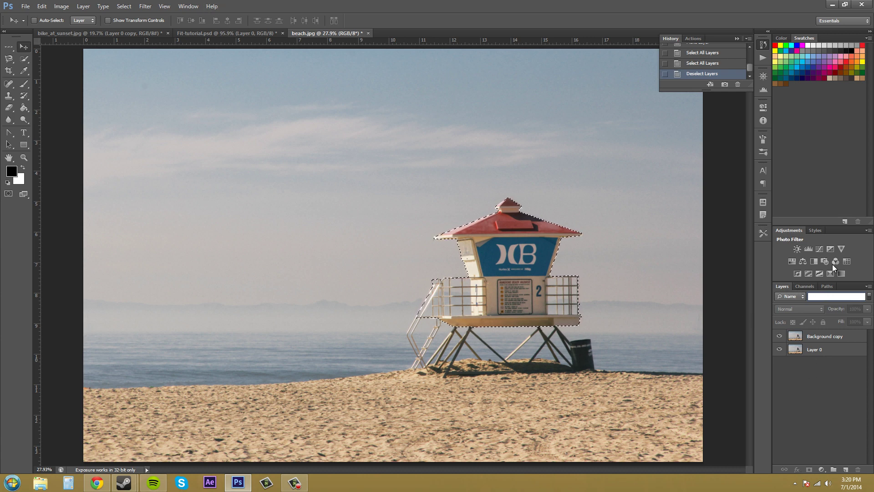
- Toggle layer filtering off and on, keeping the filter type set to Name
{"action": "left_click", "coordinate": [870, 297]}
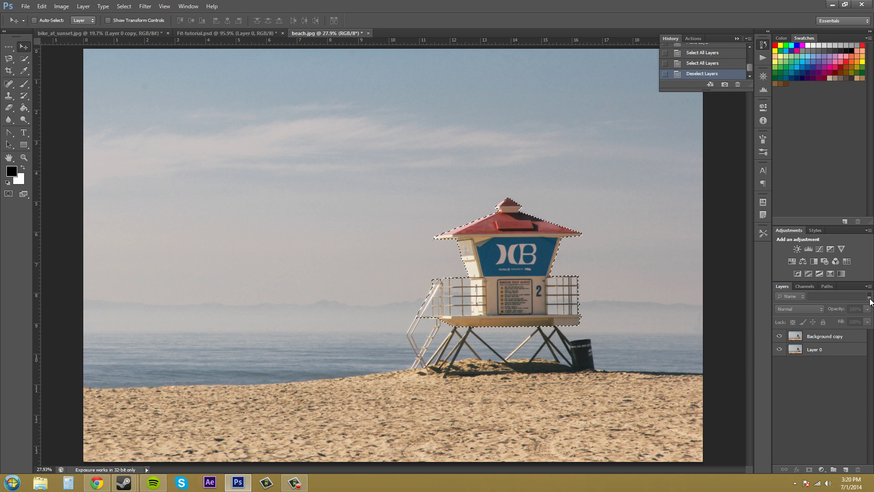
{"action": "left_click", "coordinate": [869, 297]}
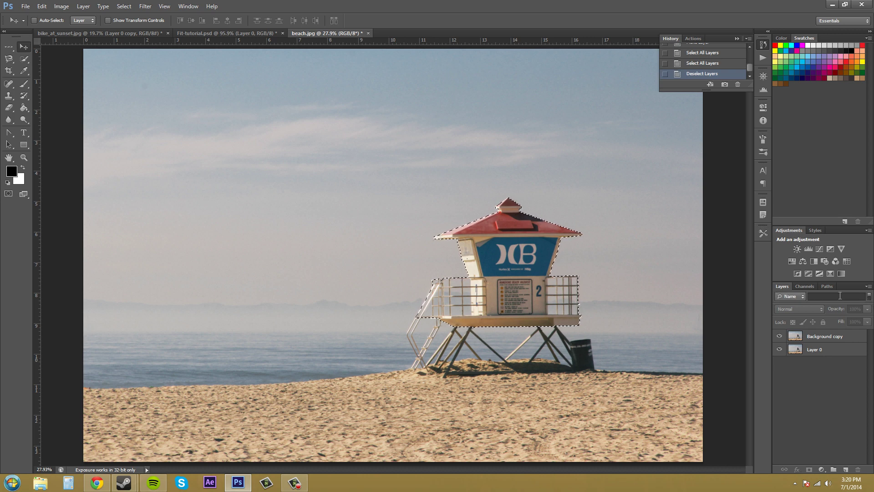
{"action": "left_click", "coordinate": [870, 297]}
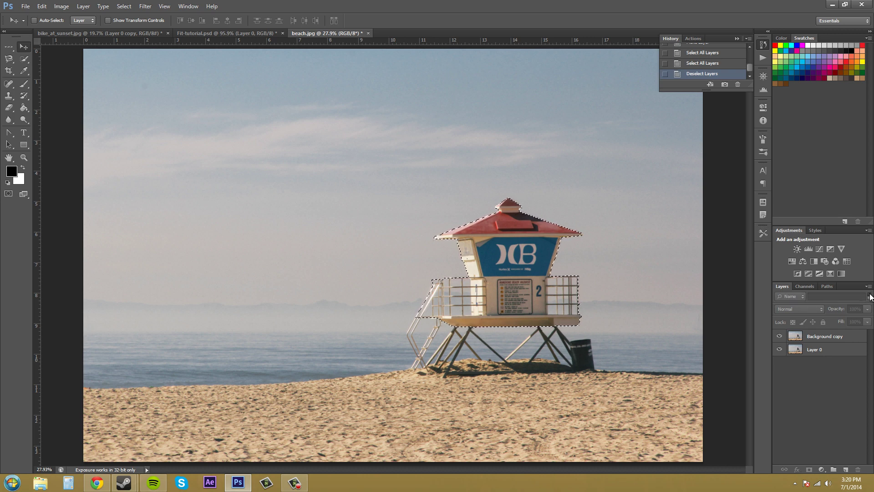
{"action": "left_click", "coordinate": [870, 296]}
{"action": "left_click", "coordinate": [803, 298]}
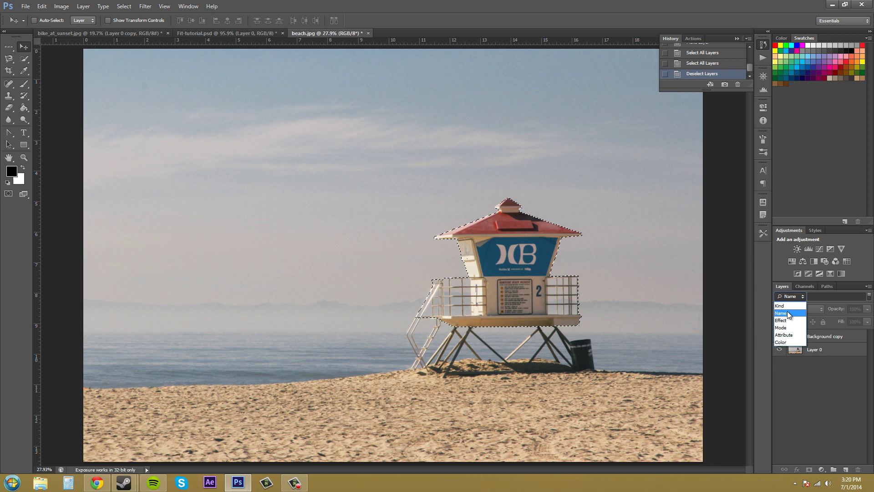
{"action": "left_click", "coordinate": [788, 314]}
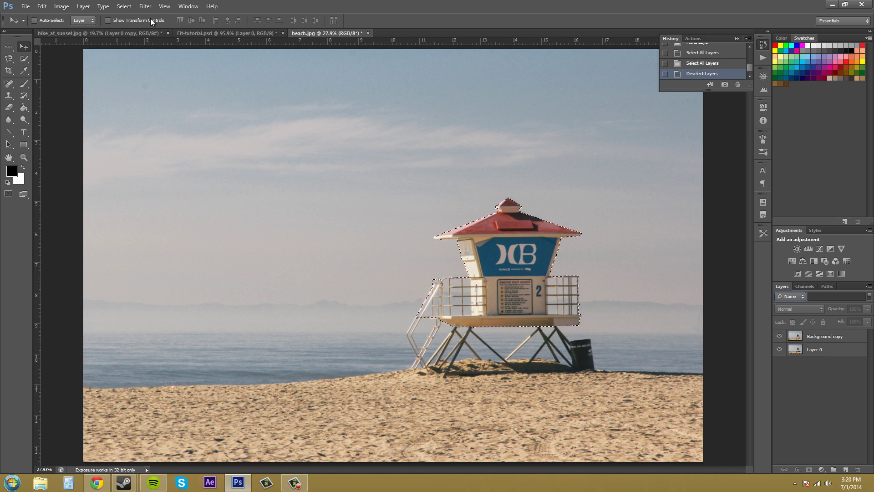
{"action": "left_click", "coordinate": [127, 7]}
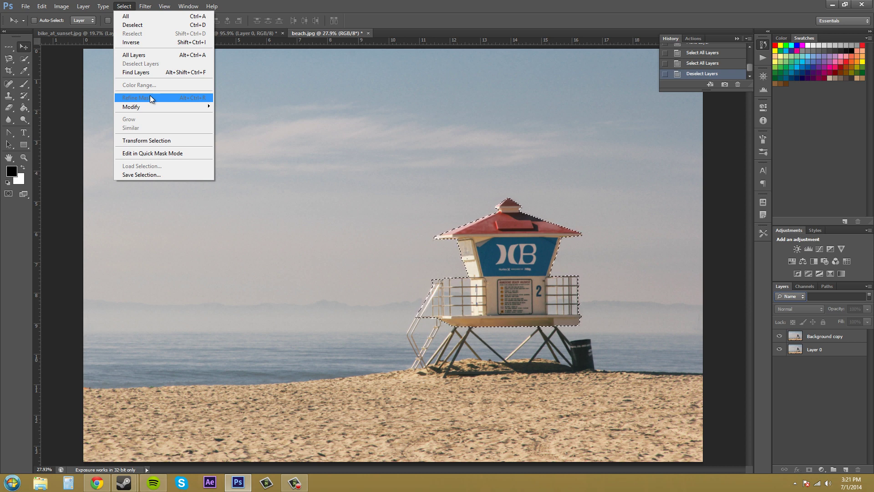
{"action": "left_click", "coordinate": [372, 6]}
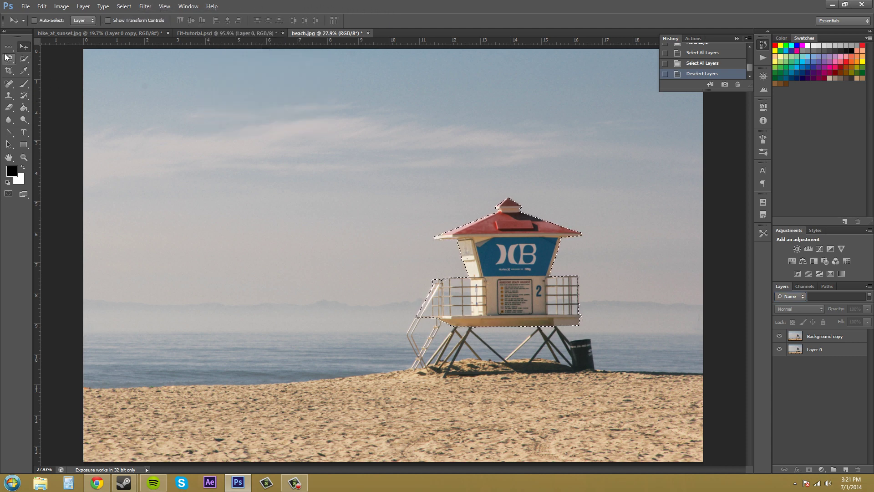
{"action": "left_click", "coordinate": [24, 71]}
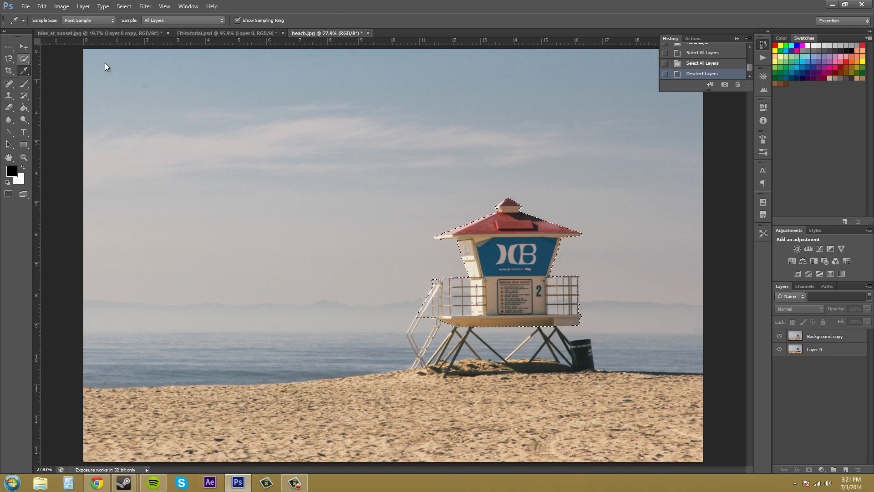
{"action": "left_click", "coordinate": [24, 58]}
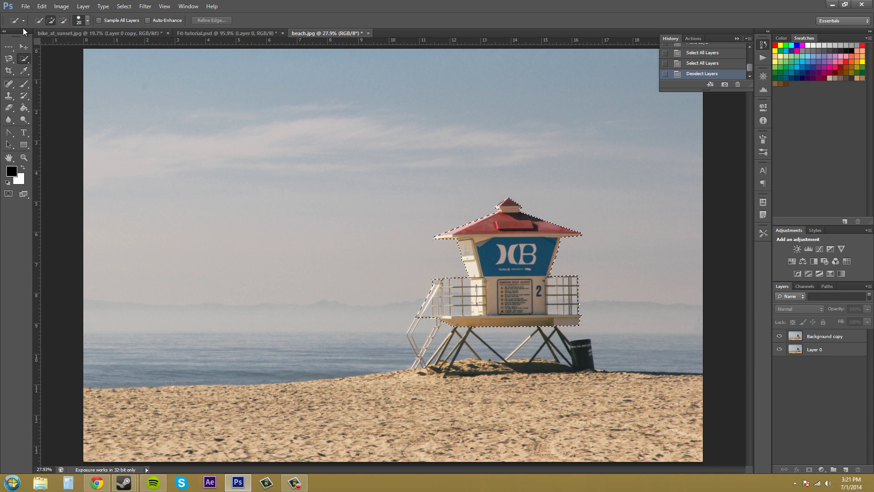
{"action": "left_click", "coordinate": [23, 47]}
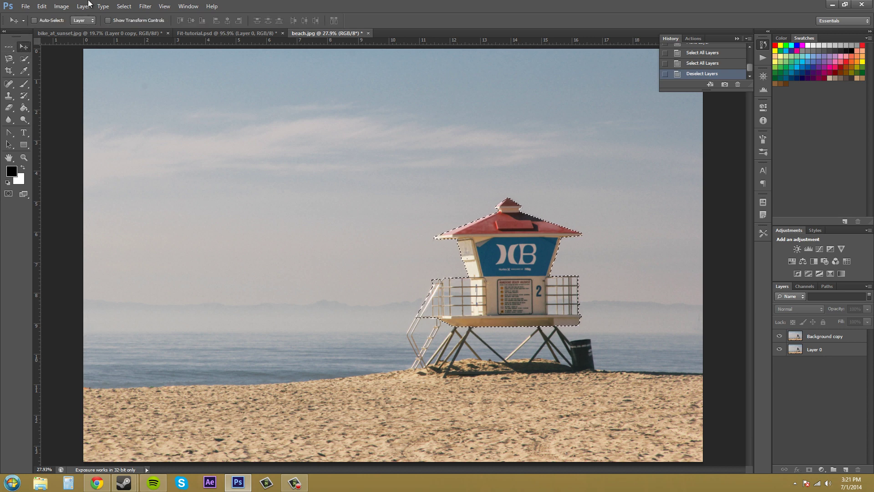
{"action": "left_click", "coordinate": [146, 6]}
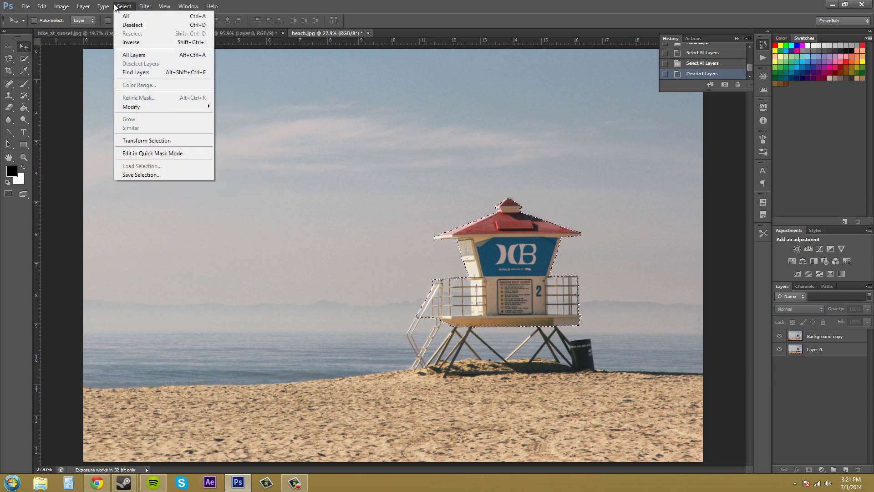
{"action": "mouse_move", "coordinate": [132, 110]}
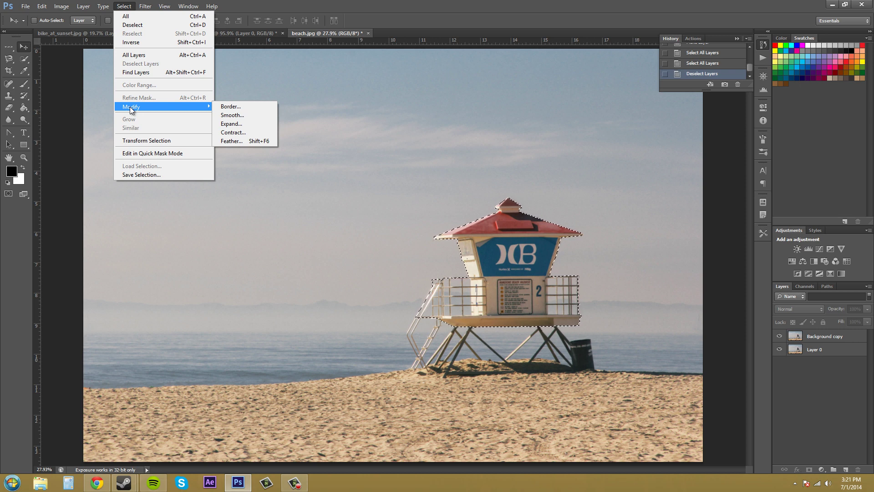
{"action": "left_click", "coordinate": [239, 123]}
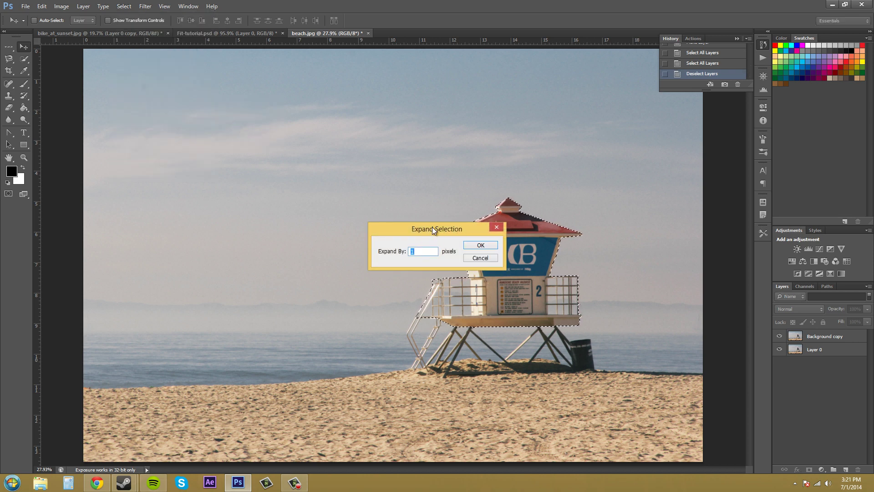
{"action": "left_click_drag", "start_coordinate": [433, 226], "coordinate": [342, 215]}
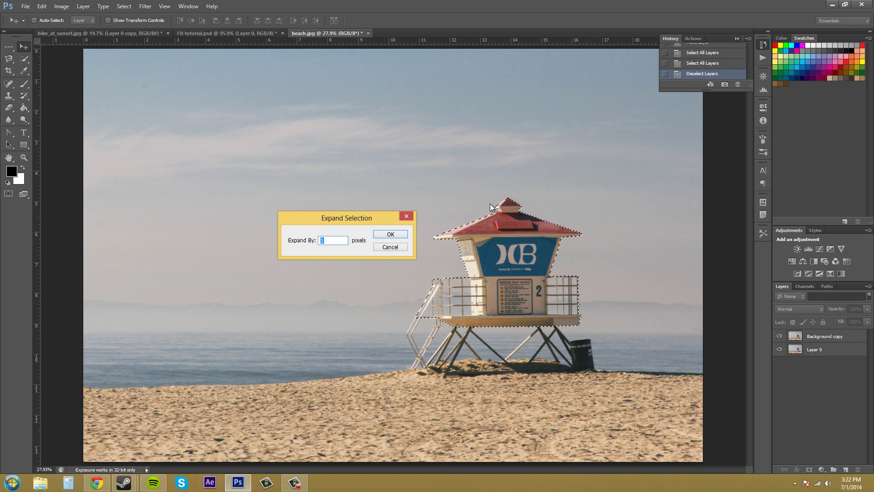
{"action": "left_click", "coordinate": [390, 246]}
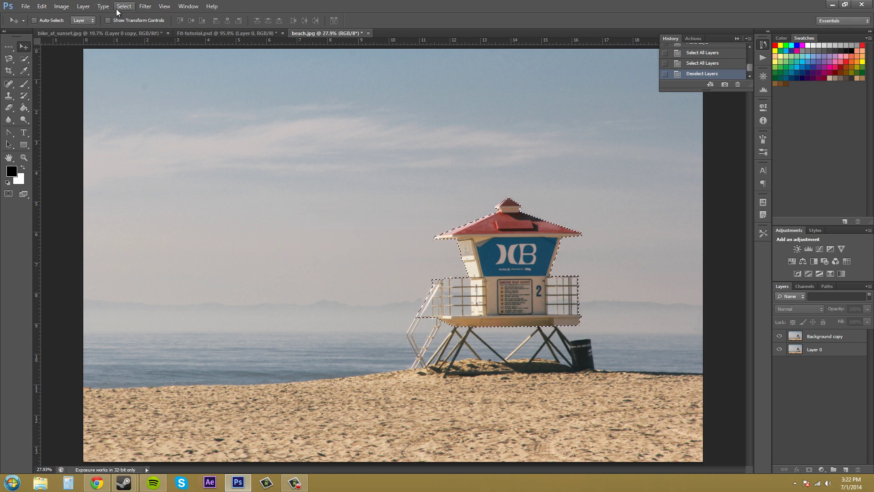
{"action": "left_click", "coordinate": [122, 7]}
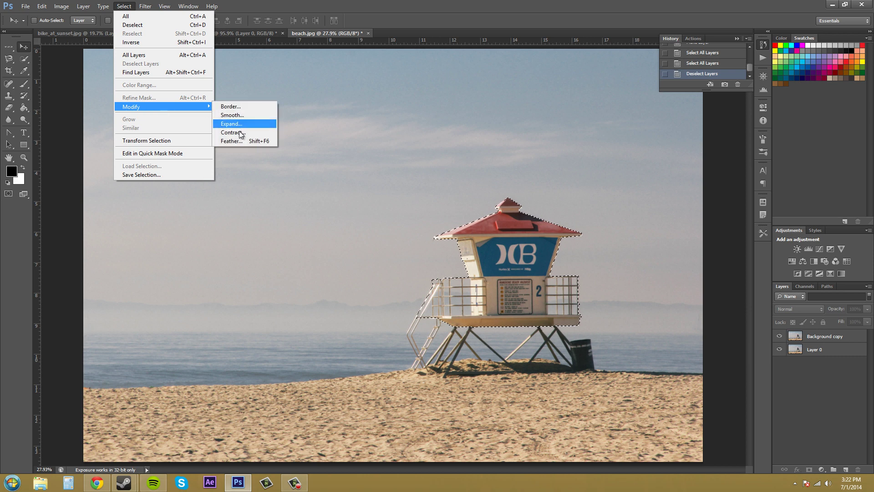
{"action": "left_click", "coordinate": [239, 133]}
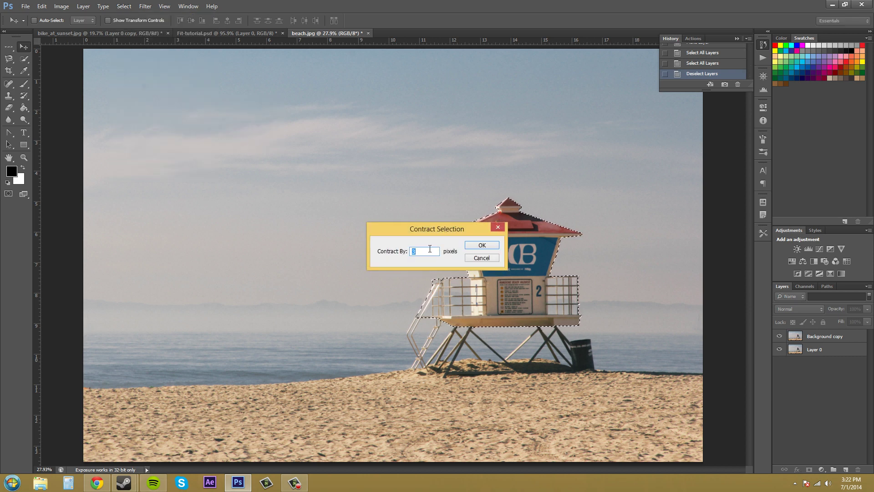
{"action": "type", "text": "0"}
{"action": "left_click", "coordinate": [482, 249]}
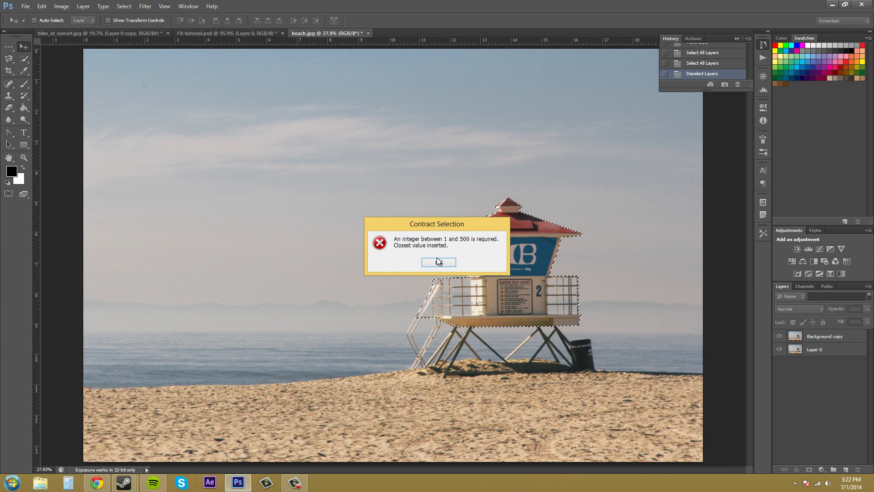
{"action": "left_click", "coordinate": [439, 263]}
{"action": "left_click", "coordinate": [477, 255]}
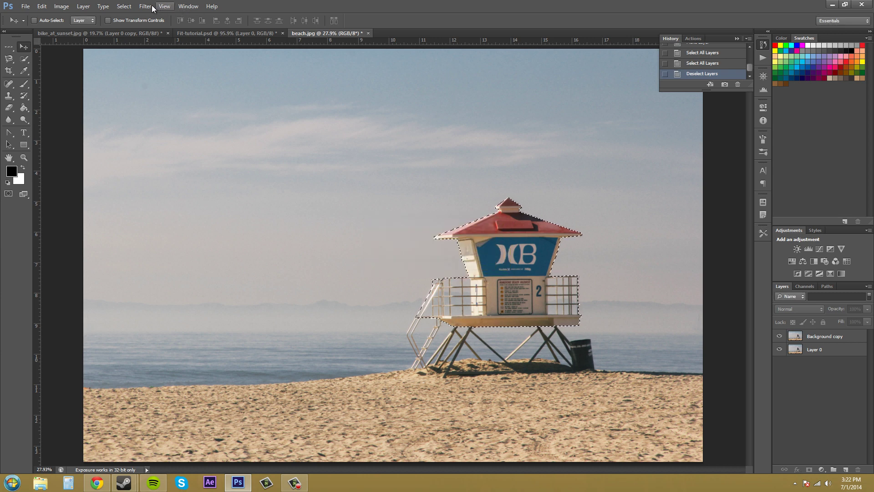
- Make Background copy the active layer and recheck the Select menu with the tower still selected
{"action": "left_click", "coordinate": [124, 6]}
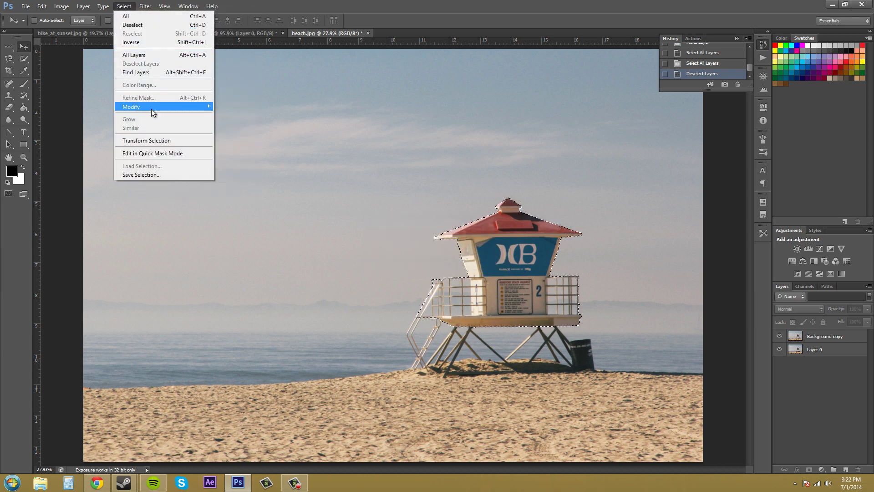
{"action": "mouse_move", "coordinate": [151, 107]}
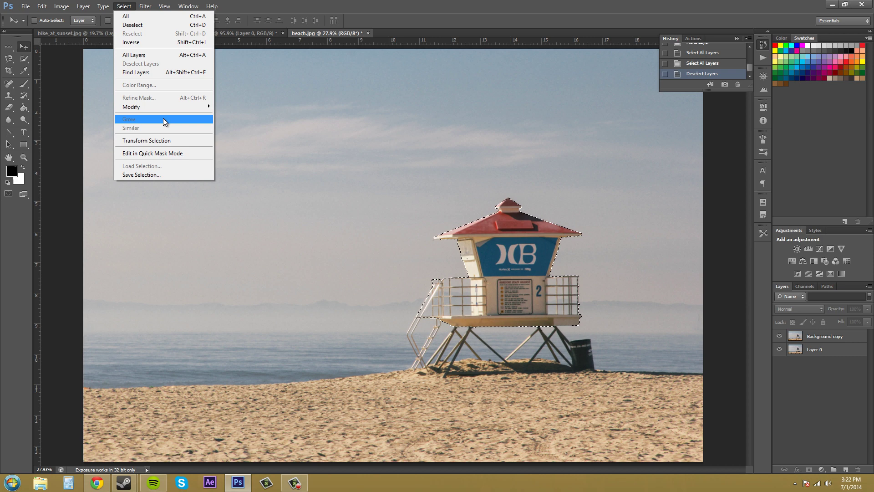
{"action": "left_click", "coordinate": [840, 336]}
{"action": "left_click", "coordinate": [127, 7]}
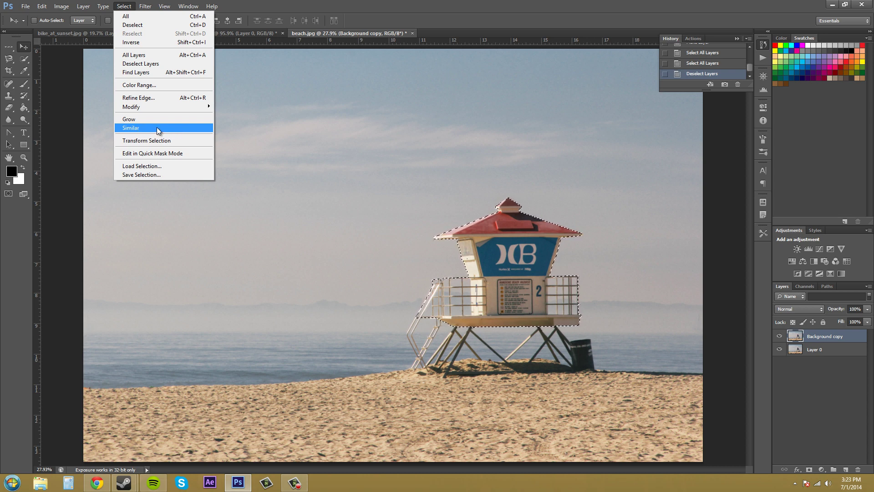
{"action": "key", "text": "ctrl+d"}
{"action": "key", "text": "z"}
{"action": "key", "text": "ctrl+plus"}
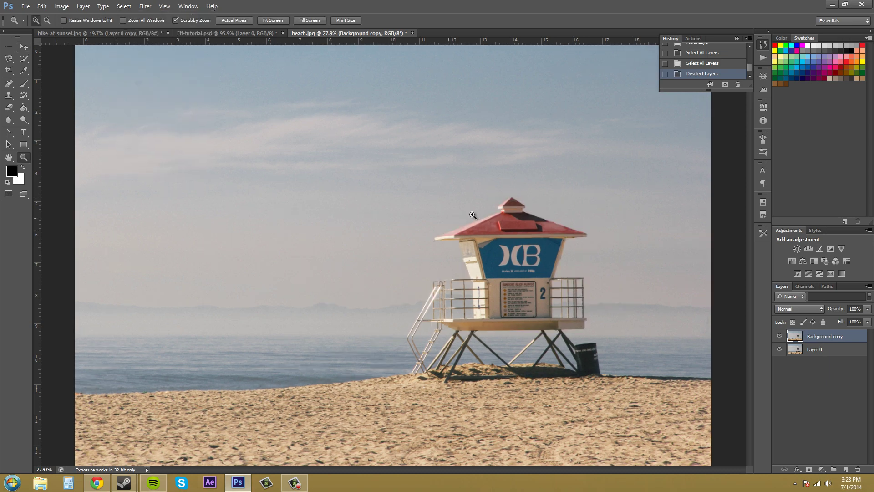
{"action": "left_click_drag", "start_coordinate": [472, 215], "coordinate": [498, 215]}
{"action": "key", "text": "v"}
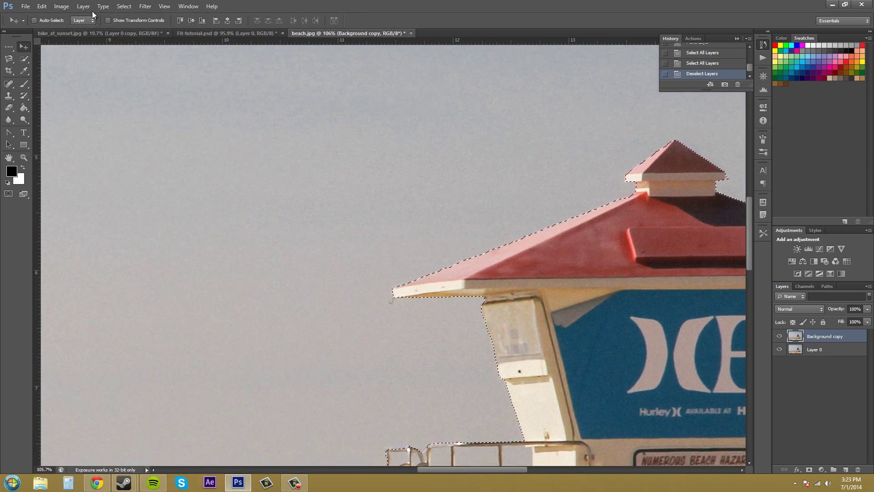
{"action": "left_click", "coordinate": [124, 6]}
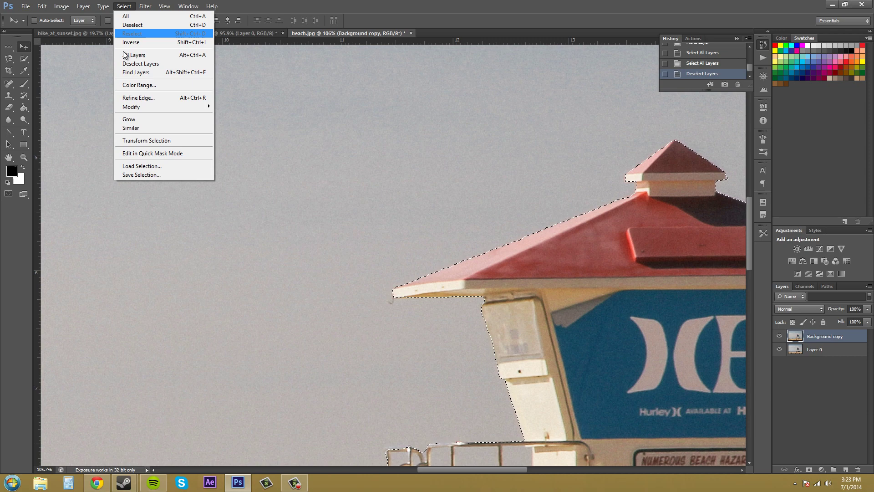
{"action": "left_click", "coordinate": [138, 130]}
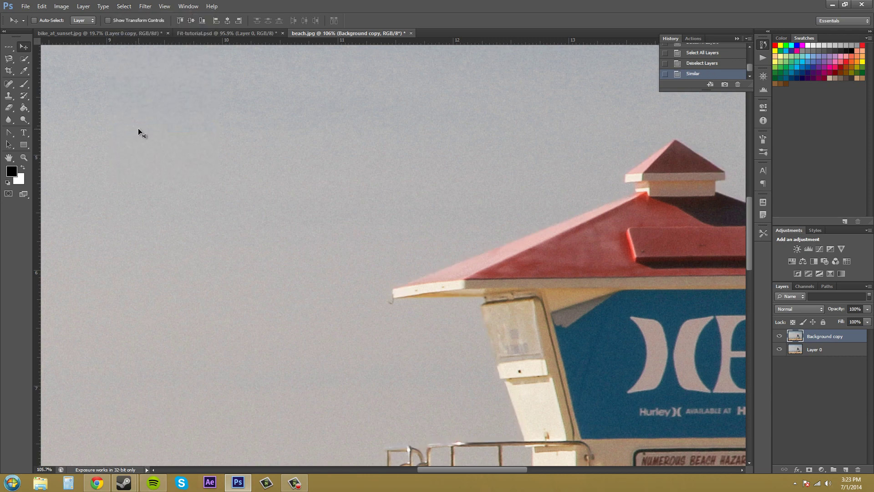
{"action": "scroll", "coordinate": [453, 185], "scroll_direction": "down", "scroll_amount": 3}
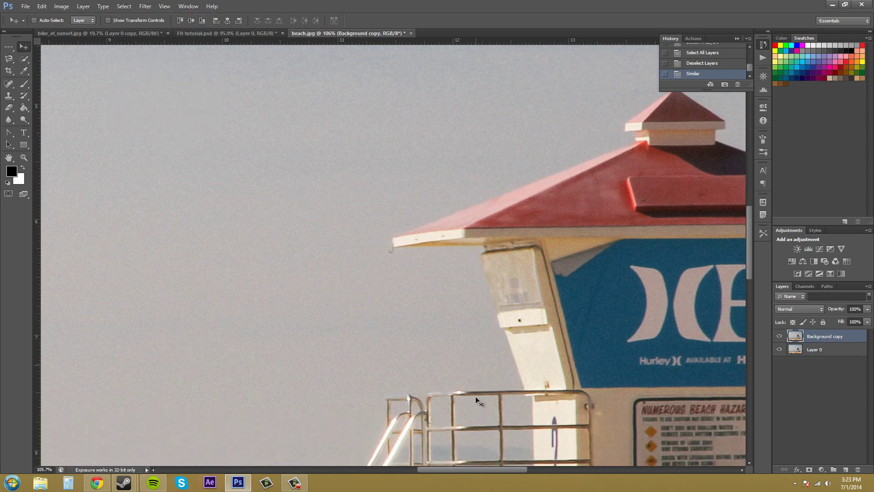
{"action": "left_click_drag", "start_coordinate": [483, 468], "coordinate": [549, 444]}
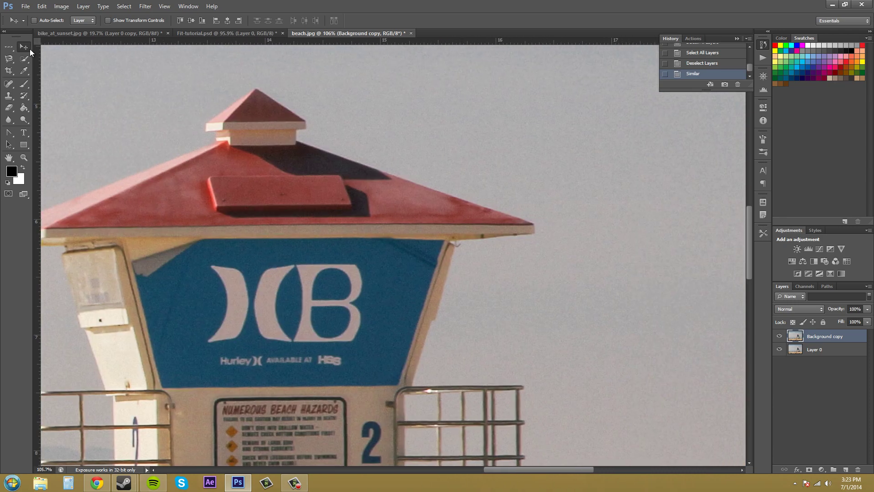
{"action": "scroll", "coordinate": [470, 309], "scroll_direction": "down", "scroll_amount": 10}
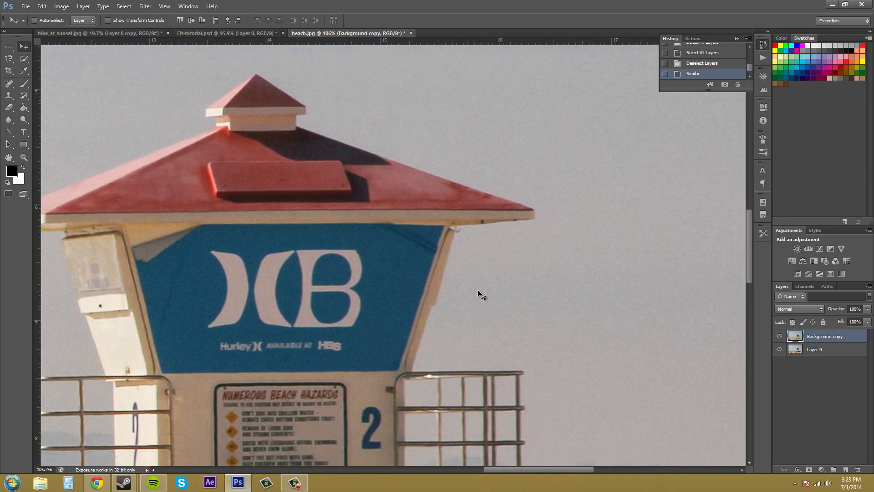
{"action": "scroll", "coordinate": [456, 308], "scroll_direction": "up", "scroll_amount": 4}
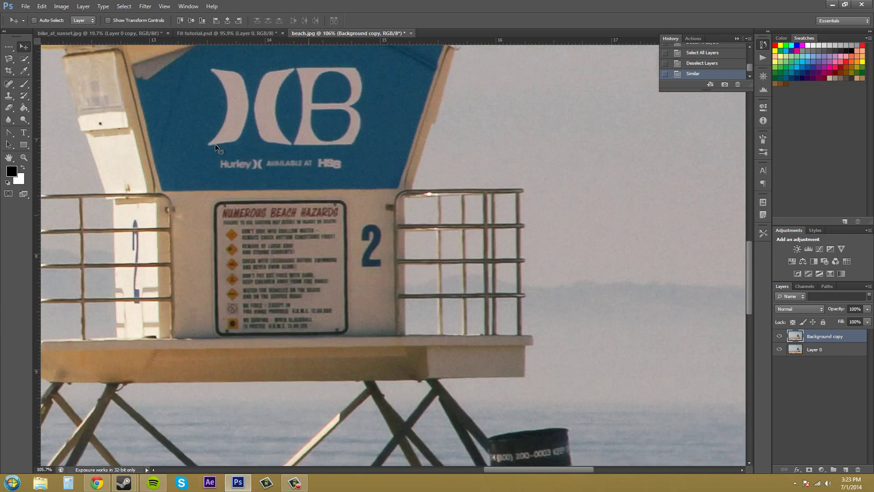
{"action": "left_click", "coordinate": [27, 6]}
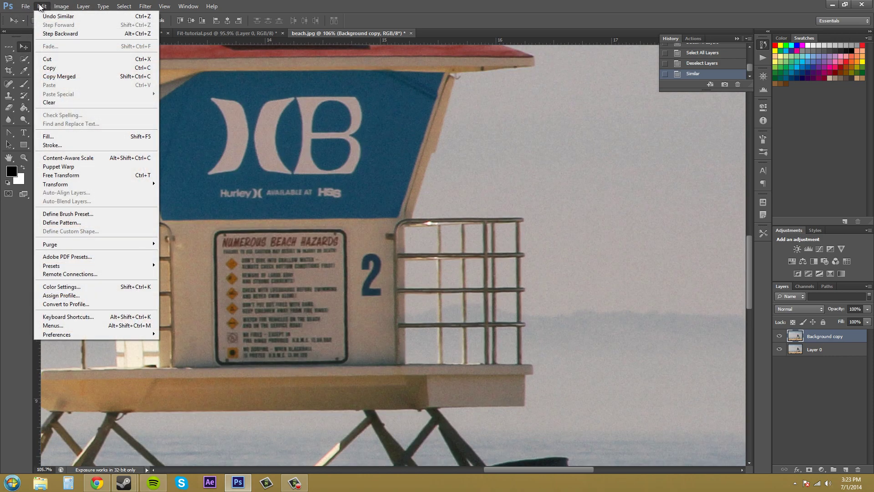
{"action": "left_click", "coordinate": [43, 16]}
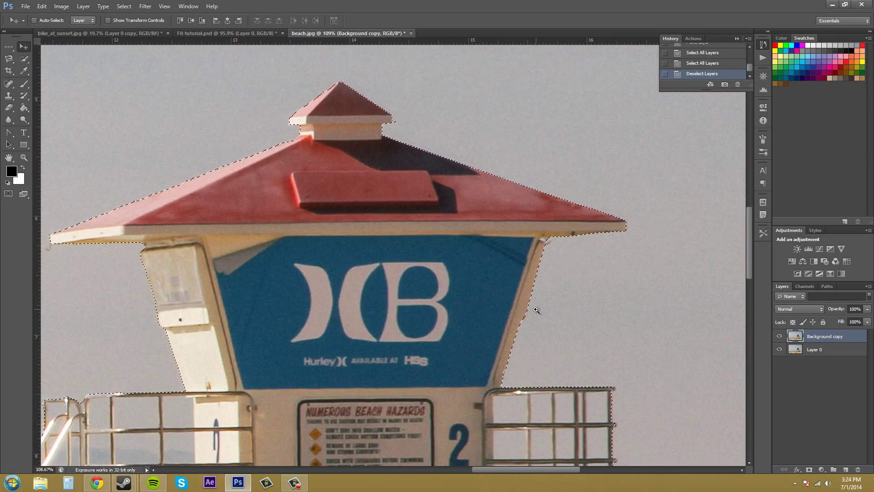
{"action": "key", "text": "z"}
{"action": "left_click_drag", "start_coordinate": [572, 306], "coordinate": [512, 314]}
{"action": "key", "text": "v"}
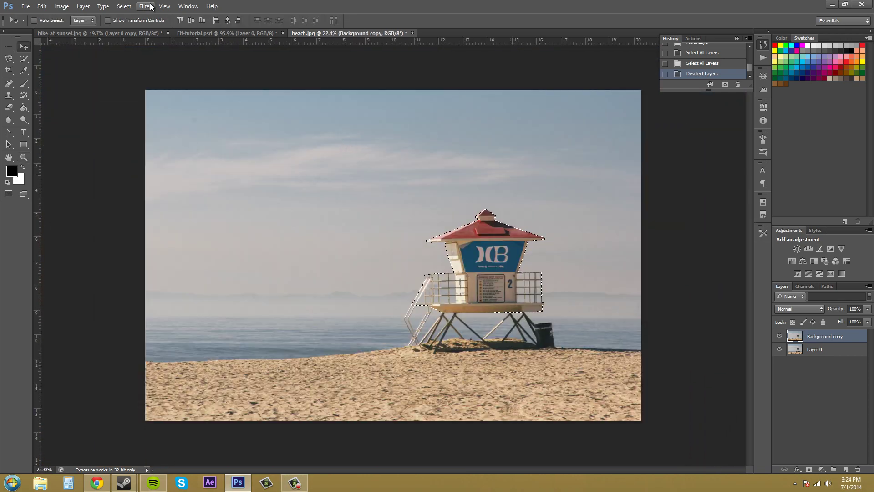
{"action": "left_click", "coordinate": [123, 6]}
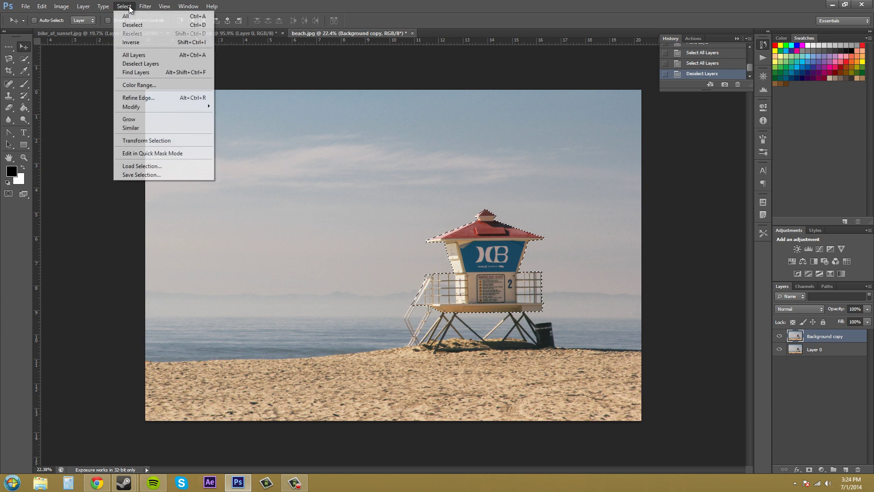
{"action": "left_click", "coordinate": [135, 127]}
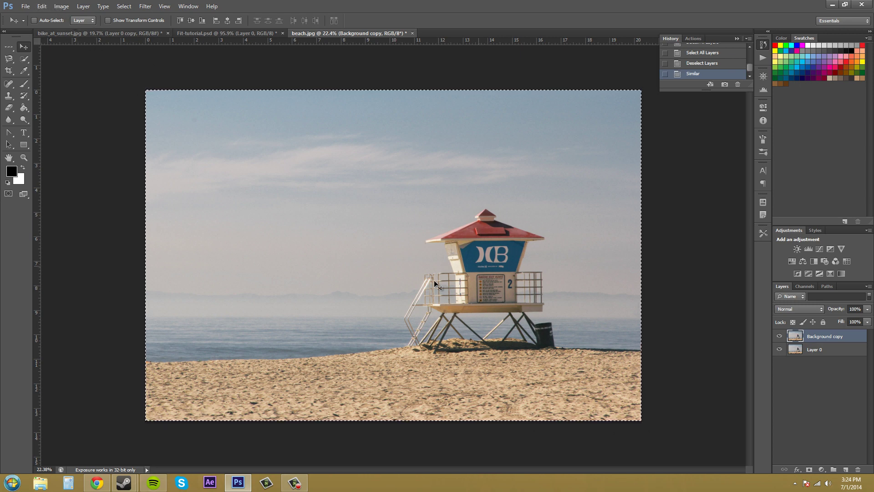
{"action": "left_click", "coordinate": [42, 6]}
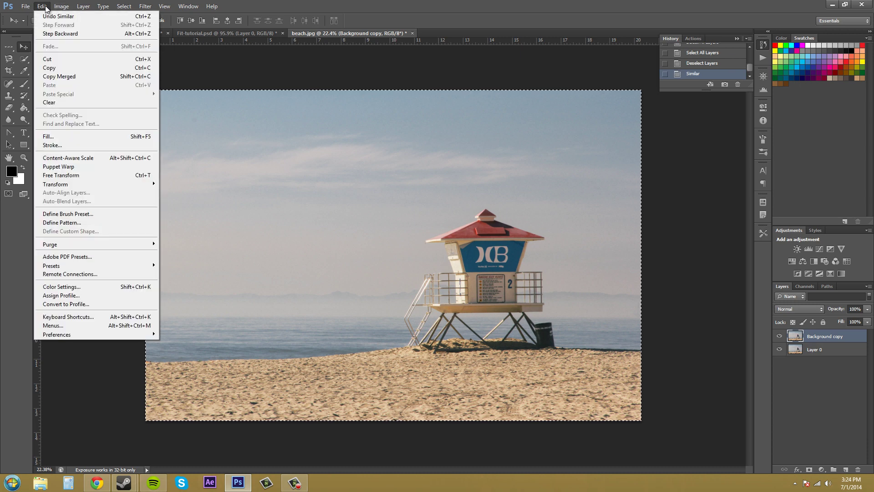
- Step back in History, make Background copy the active layer, and return to the Select menu
{"action": "left_click", "coordinate": [59, 33]}
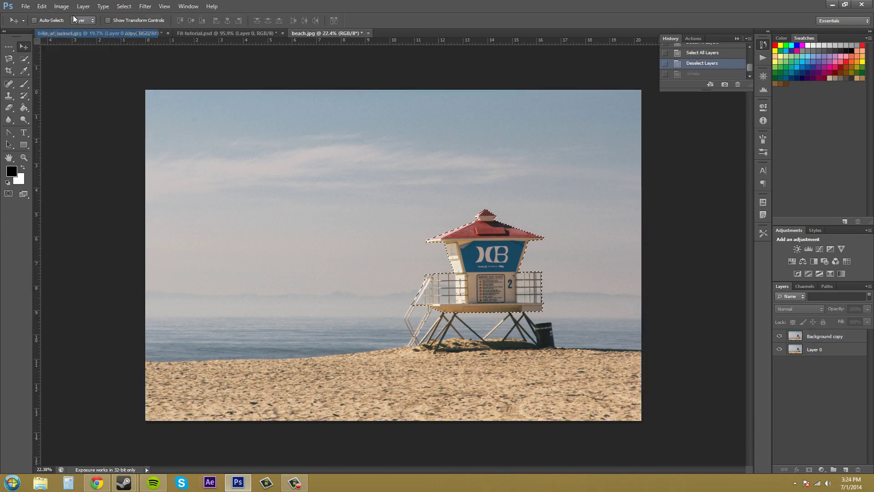
{"action": "left_click", "coordinate": [123, 6]}
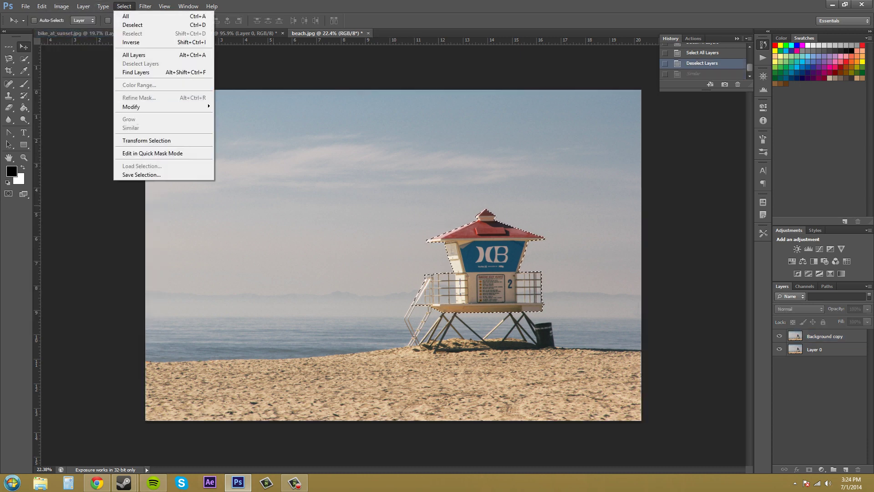
{"action": "left_click", "coordinate": [818, 337]}
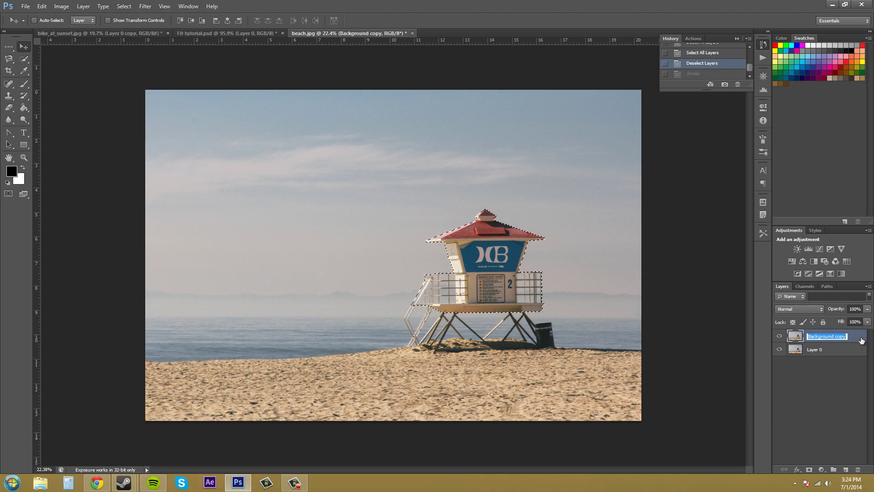
{"action": "left_click", "coordinate": [123, 7]}
- Zoom in on the tower roof and apply Select > Grow to the selection
{"action": "left_click", "coordinate": [476, 222]}
{"action": "key", "text": "z"}
{"action": "left_click_drag", "start_coordinate": [459, 223], "coordinate": [503, 220]}
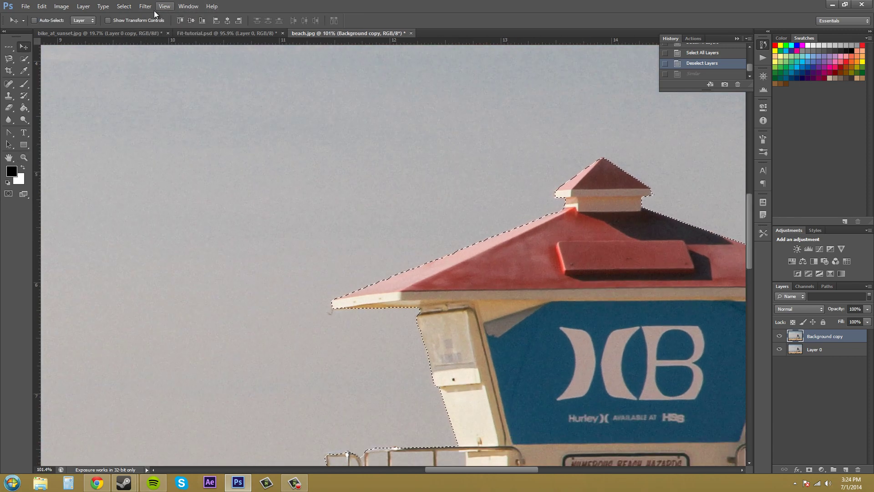
{"action": "left_click", "coordinate": [127, 7]}
{"action": "left_click", "coordinate": [147, 121]}
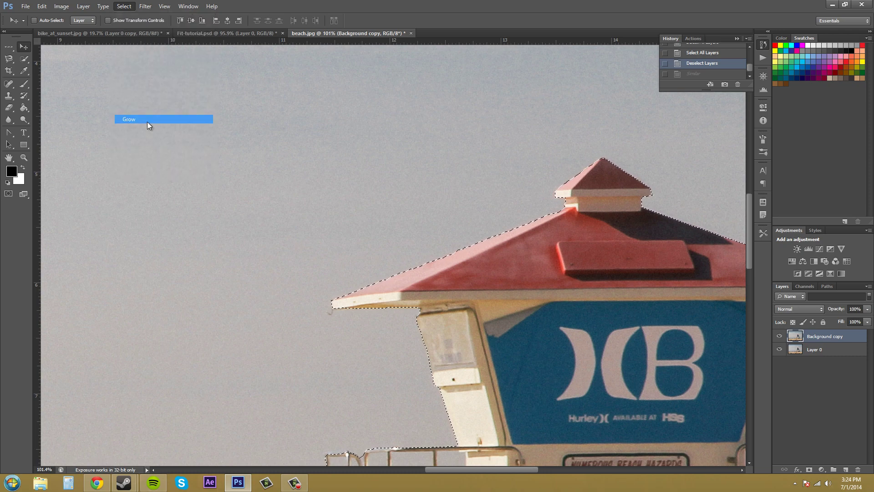
{"action": "scroll", "coordinate": [517, 194], "scroll_direction": "down", "scroll_amount": 5}
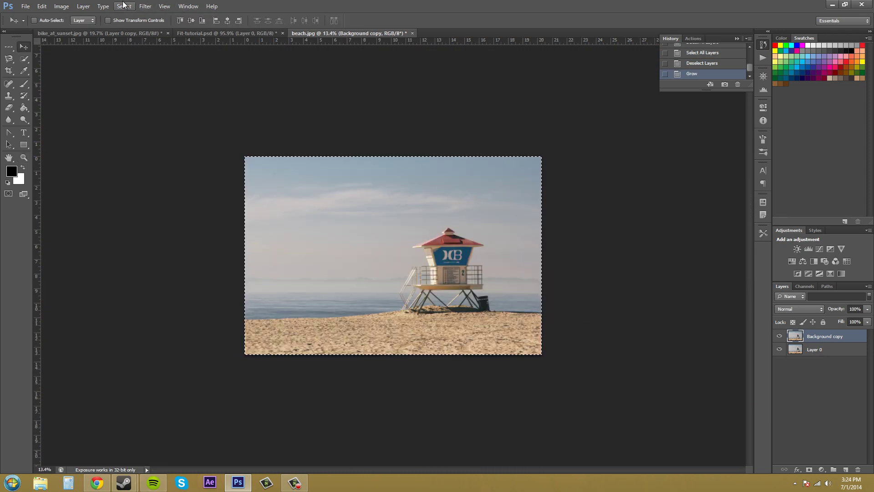
- Browse the Select and Filter menus, then undo the grow so only the tower is selected
{"action": "left_click", "coordinate": [124, 6]}
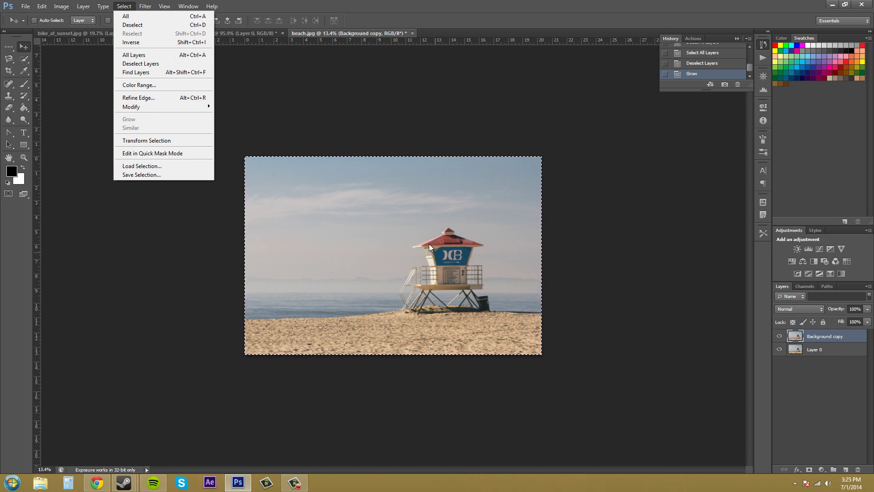
{"action": "key", "text": "Right"}
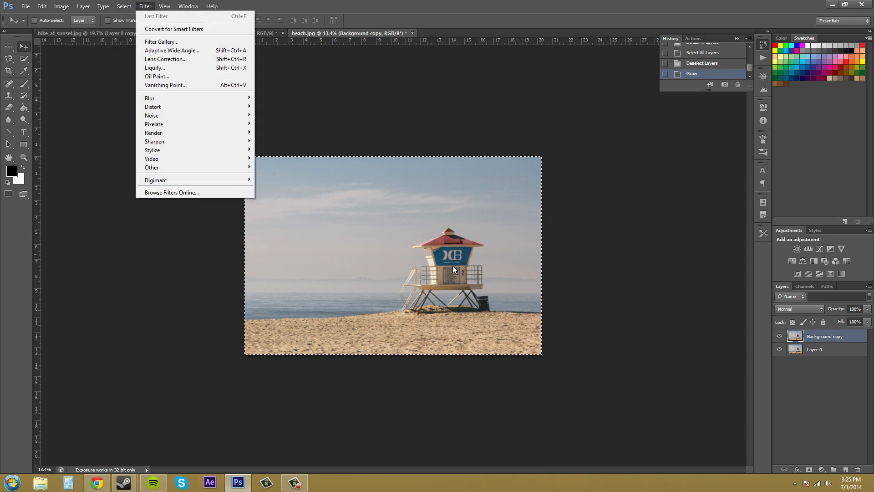
{"action": "mouse_move", "coordinate": [121, 6]}
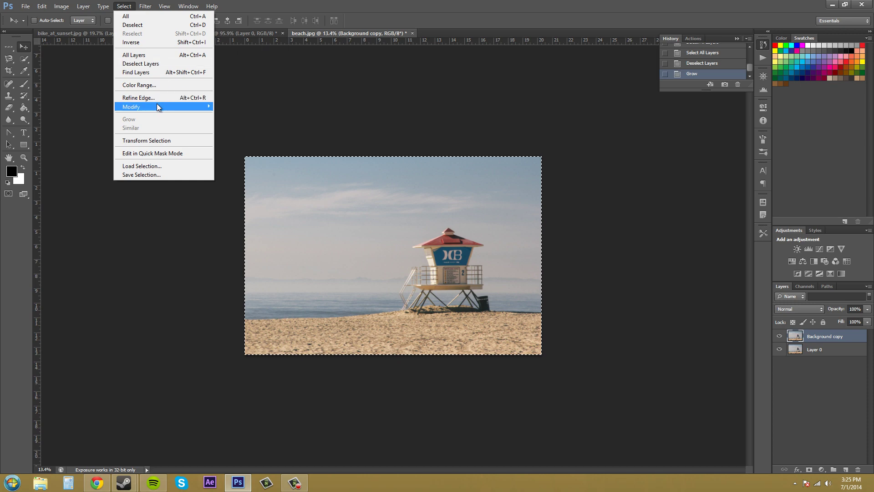
{"action": "mouse_move", "coordinate": [158, 103]}
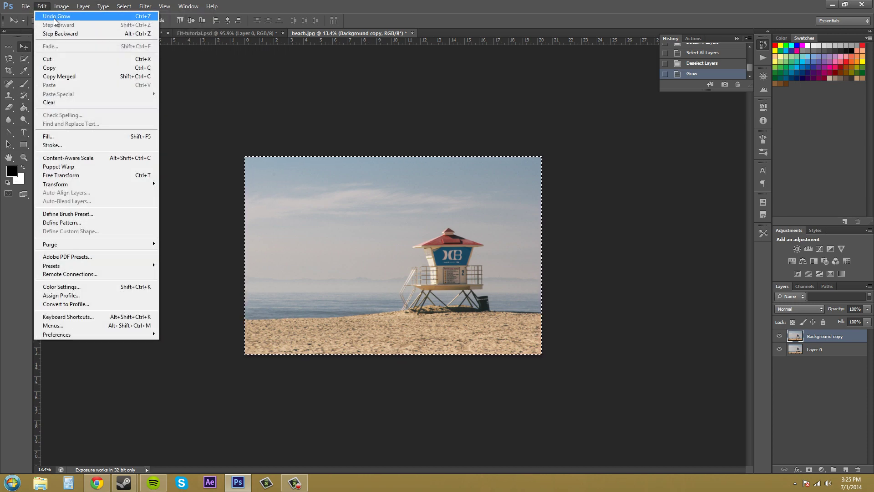
{"action": "left_click", "coordinate": [54, 16]}
- Zoom in to inspect the tower roof's selection edge, then zoom back out
{"action": "key", "text": "z"}
{"action": "left_click_drag", "start_coordinate": [462, 248], "coordinate": [533, 254]}
{"action": "left_click_drag", "start_coordinate": [273, 205], "coordinate": [290, 187]}
{"action": "key", "text": "v"}
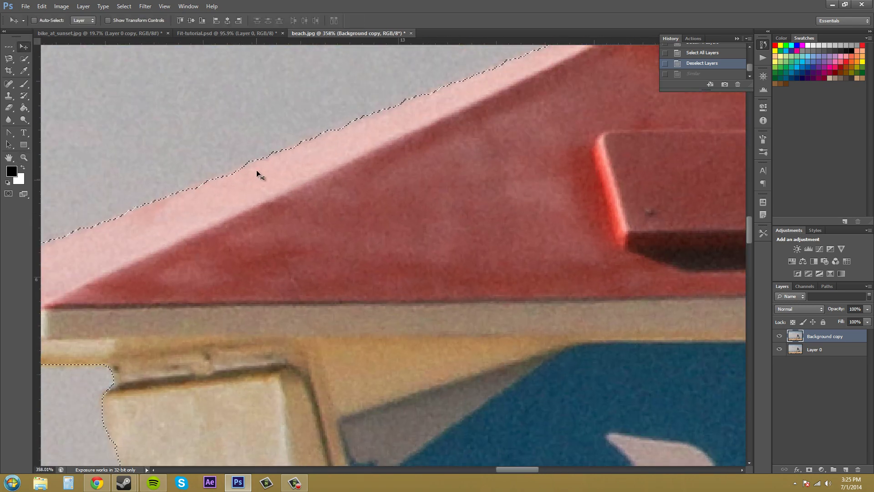
{"action": "left_click_drag", "start_coordinate": [289, 108], "coordinate": [264, 107]}
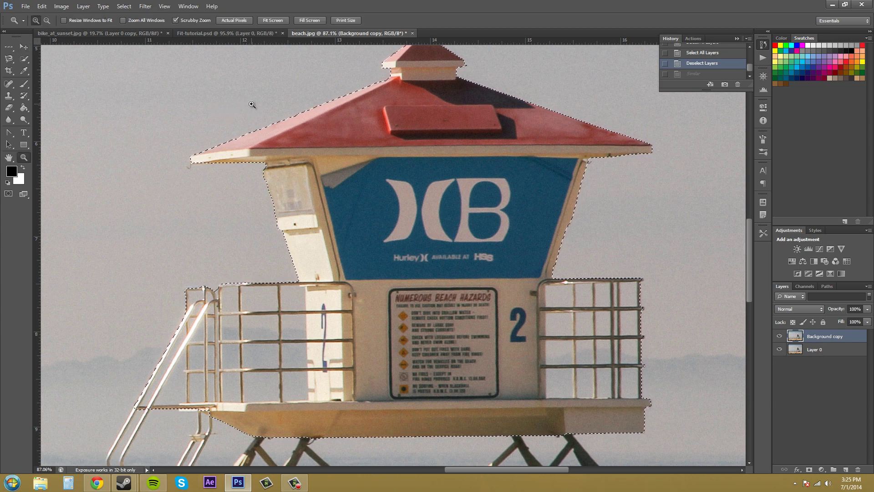
{"action": "key", "text": "z"}
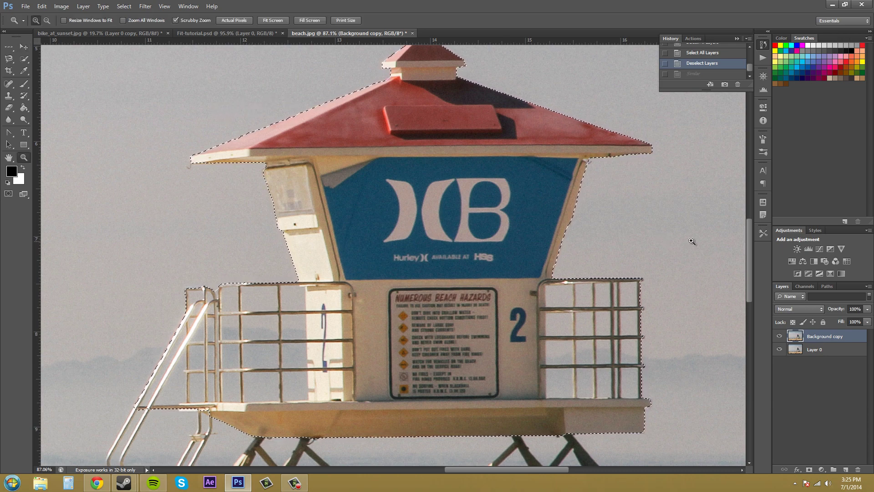
{"action": "left_click_drag", "start_coordinate": [675, 232], "coordinate": [660, 233]}
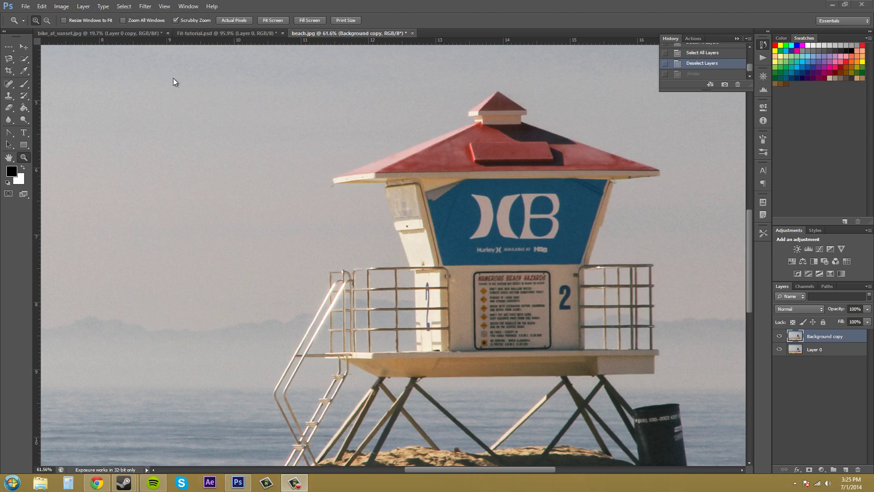
{"action": "left_click", "coordinate": [123, 6]}
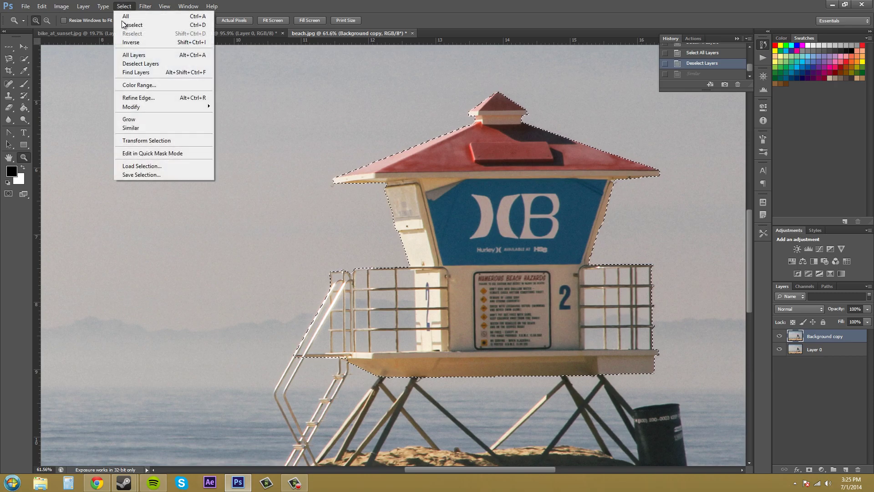
{"action": "left_click", "coordinate": [157, 141]}
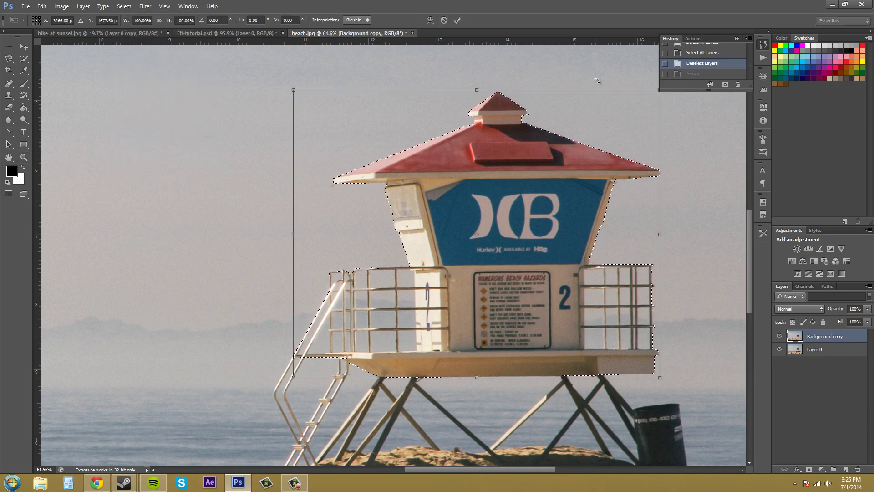
{"action": "left_click_drag", "start_coordinate": [660, 377], "coordinate": [715, 403]}
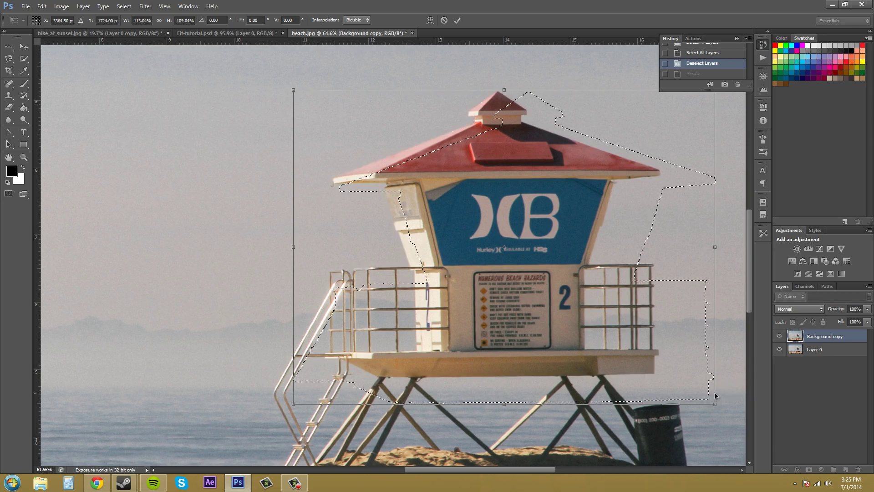
{"action": "key", "text": "ctrl+z"}
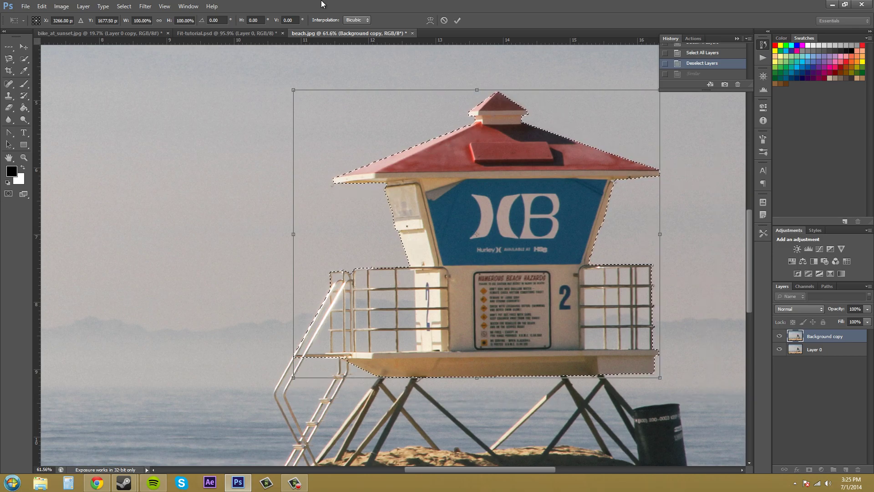
{"action": "key", "text": "Return"}
{"action": "key", "text": "z"}
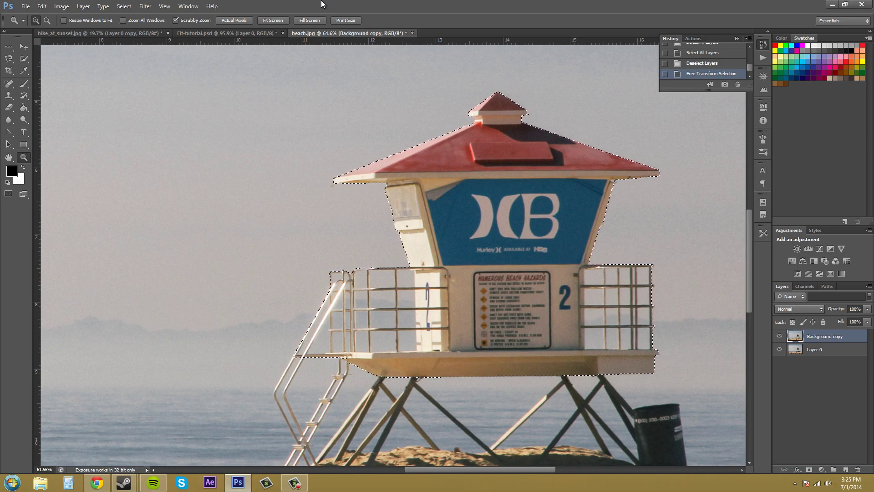
{"action": "left_click", "coordinate": [129, 7]}
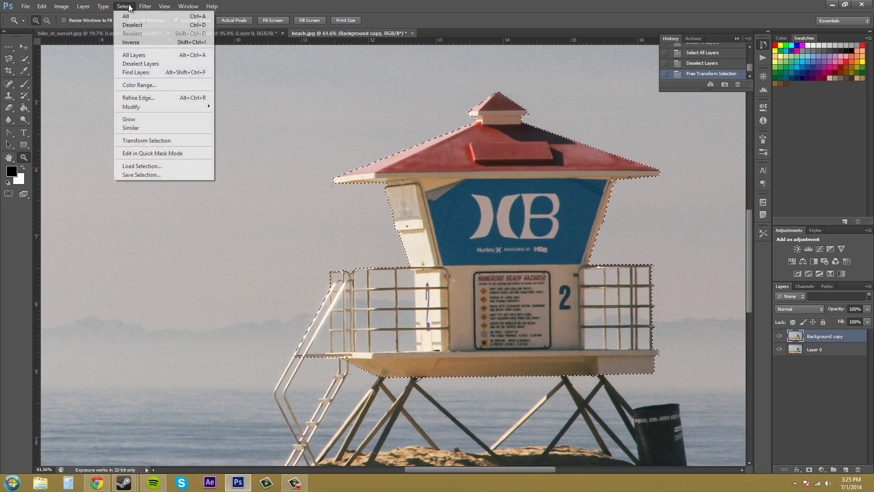
{"action": "left_click", "coordinate": [170, 153]}
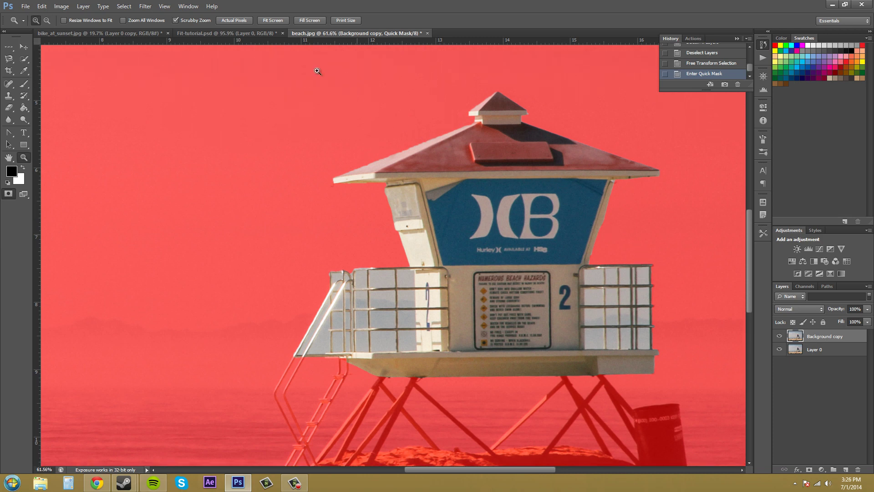
{"action": "left_click", "coordinate": [42, 6]}
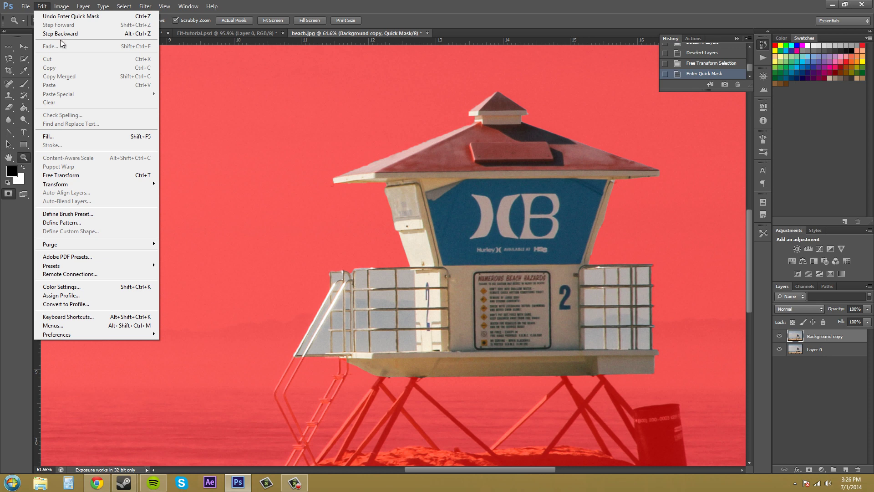
{"action": "left_click", "coordinate": [61, 34]}
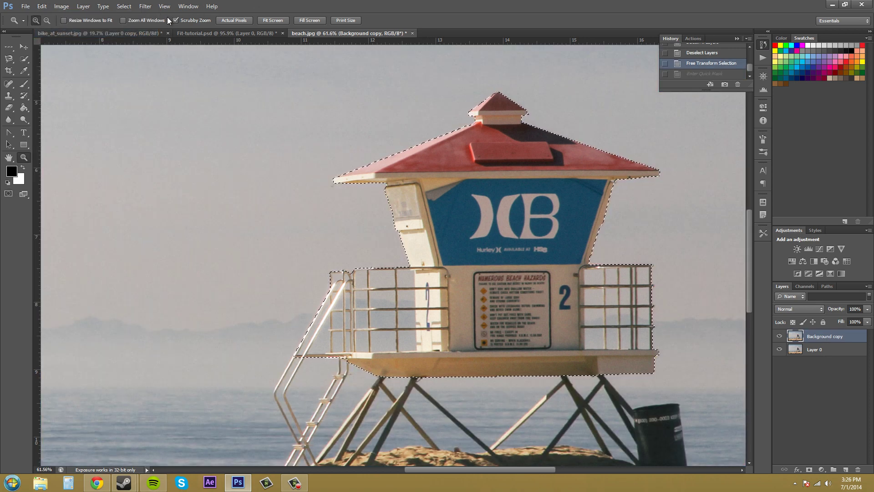
{"action": "left_click", "coordinate": [121, 6]}
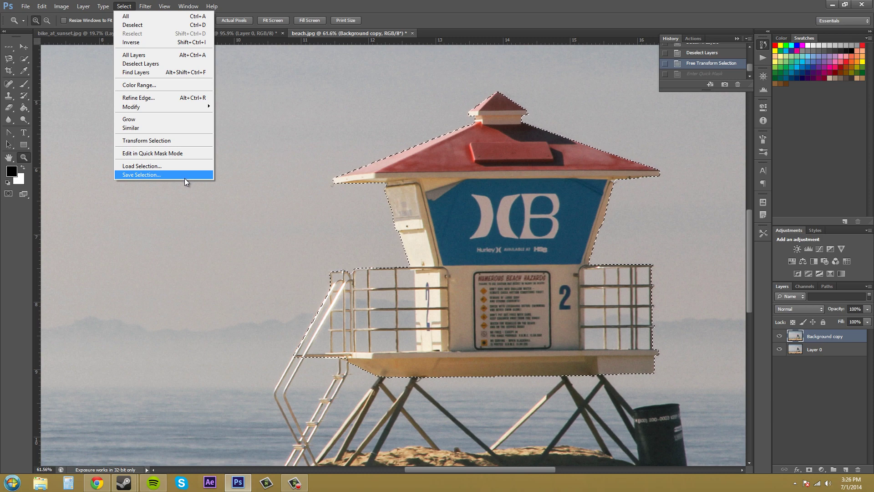
{"action": "left_click", "coordinate": [125, 6]}
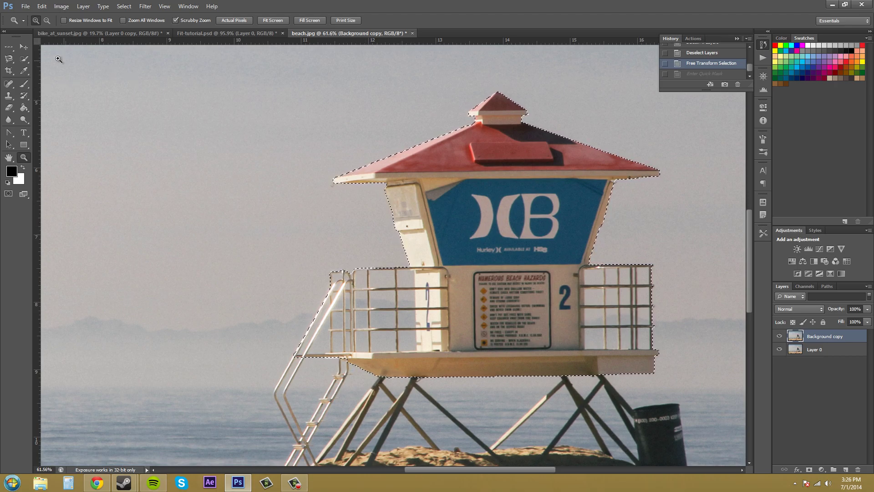
- With the Quick Selection tool, view Refine Edge for the tower selection and cancel without changes
{"action": "left_click", "coordinate": [24, 59]}
{"action": "left_click", "coordinate": [220, 22]}
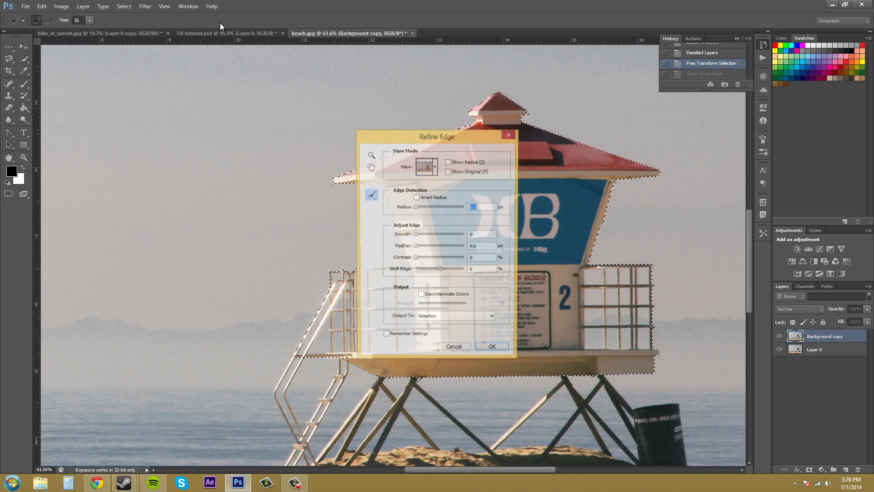
{"action": "left_click_drag", "start_coordinate": [391, 136], "coordinate": [228, 121]}
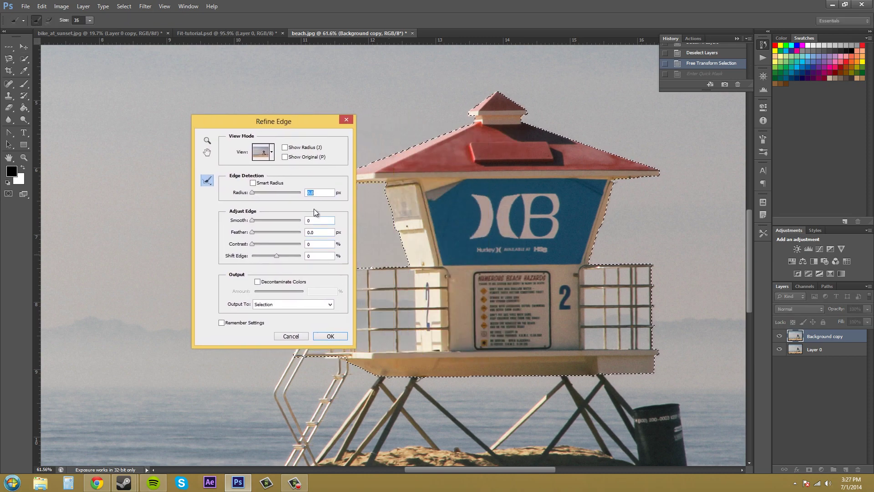
{"action": "left_click", "coordinate": [291, 336]}
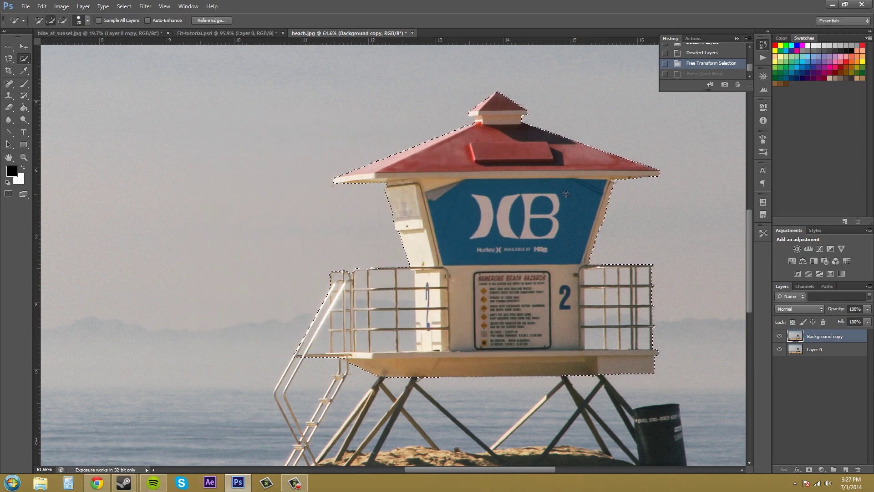